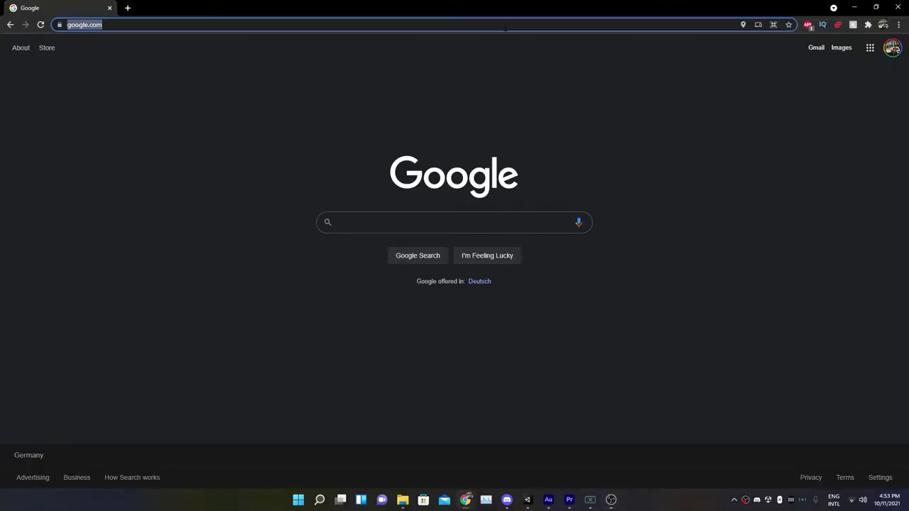
# - Reach the Unity Asset Store through a web search and search it for 'Procedural Grid'
pyautogui.write('unity asset store')
pyautogui.press('Return')
pyautogui.click(168, 144)
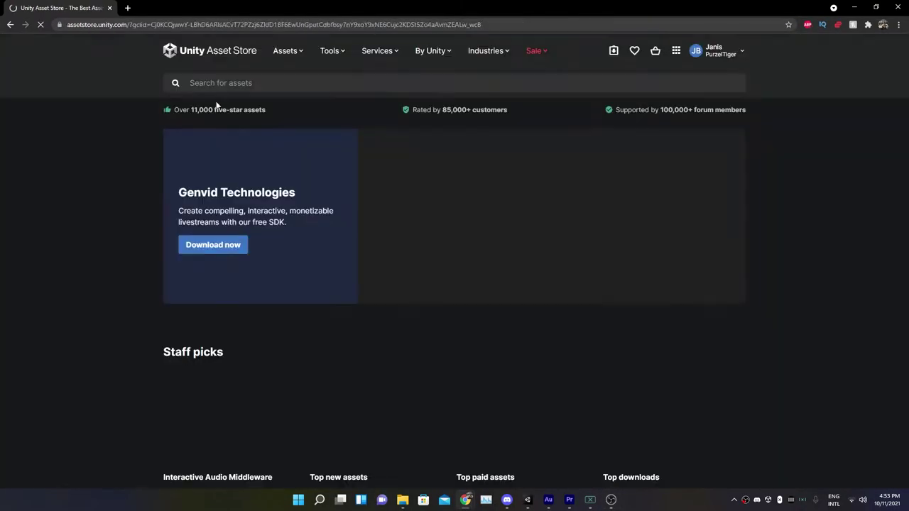
pyautogui.click(281, 81)
pyautogui.write('Procedural Grid')
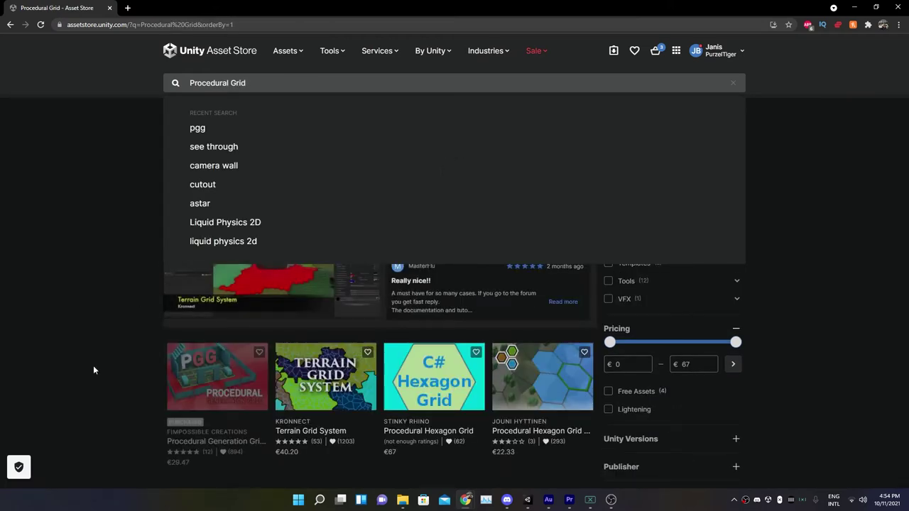
pyautogui.press('Return')
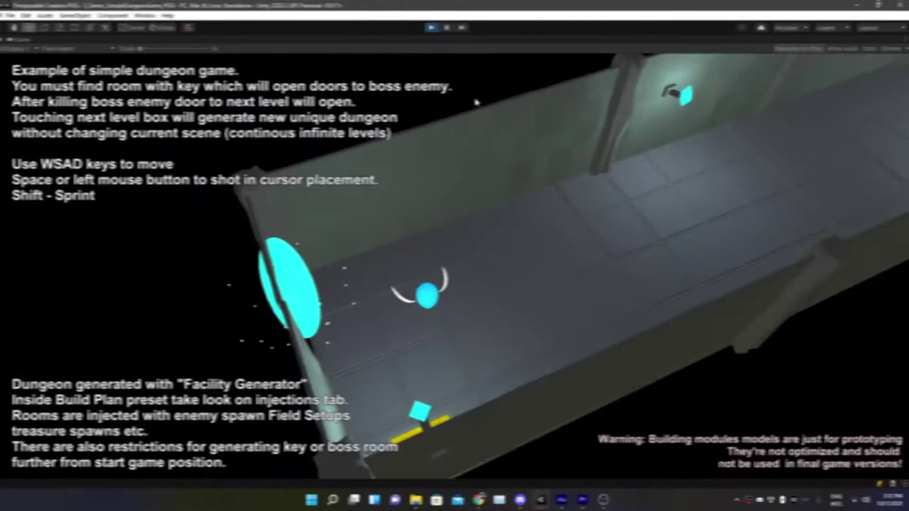
# - Play the dungeon demo, moving the player up the corridor and shooting at the enemy
pyautogui.press('d')
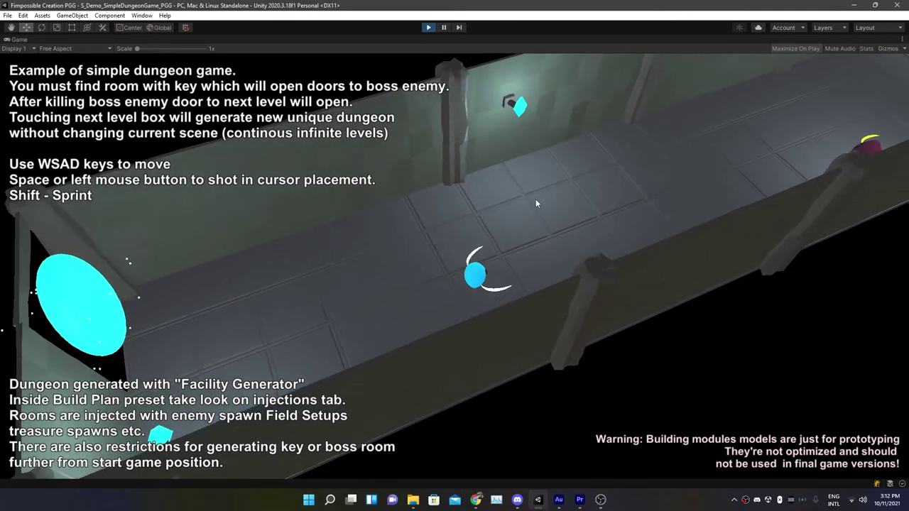
pyautogui.press('d')
pyautogui.click(698, 274)
pyautogui.click(653, 330)
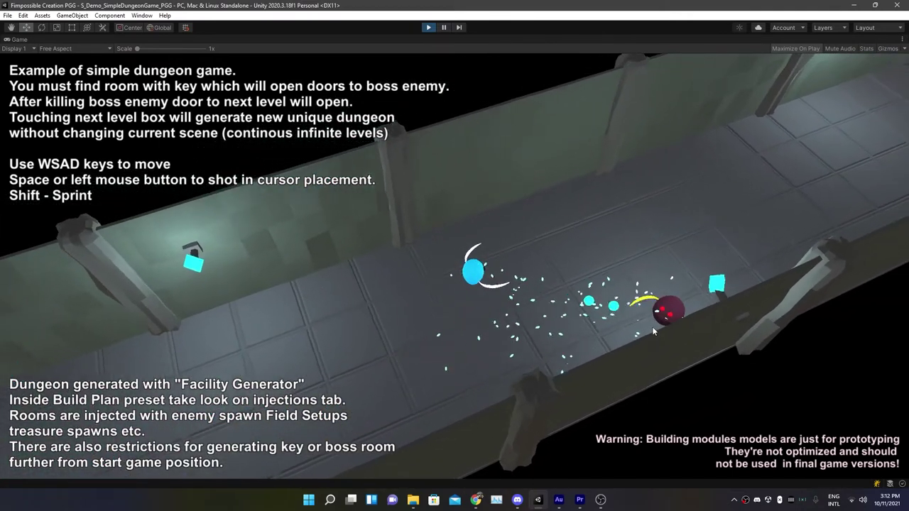
pyautogui.press('d')
pyautogui.click(709, 174)
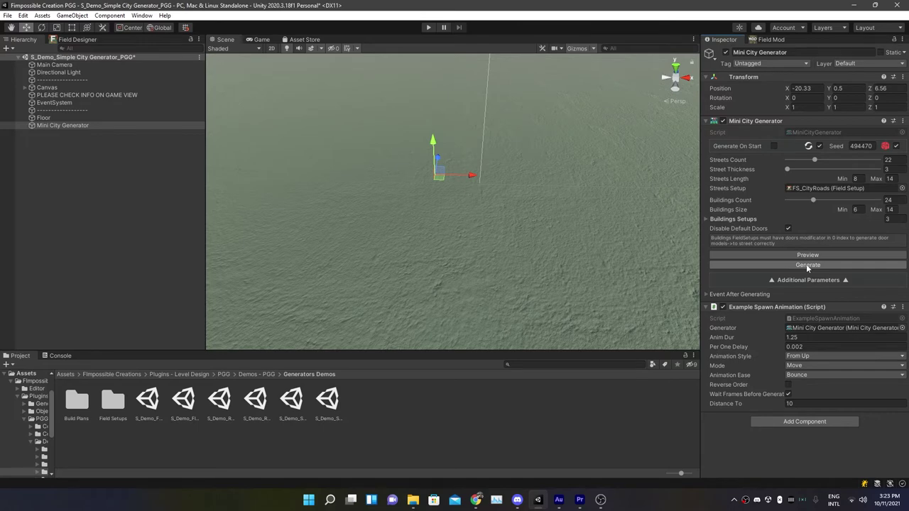
# - Generate a new mini city, pan across it and widen the Scene view
pyautogui.click(806, 264)
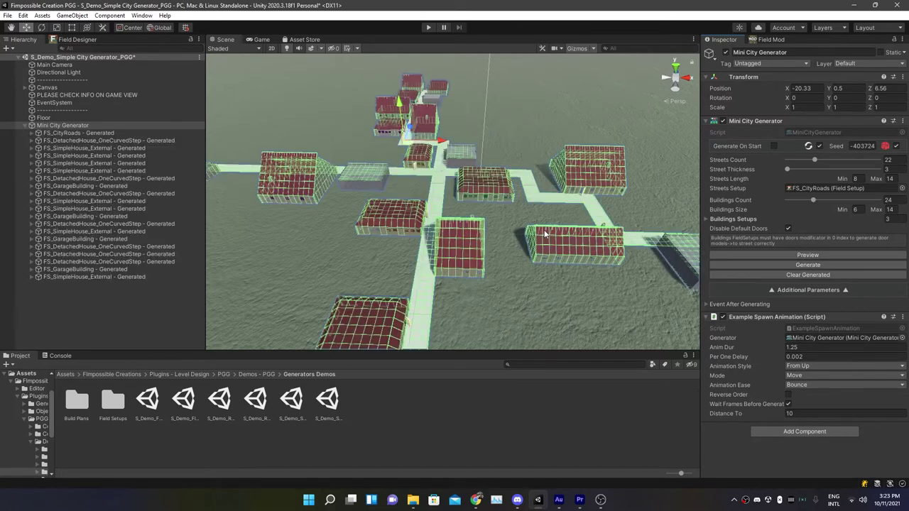
pyautogui.moveTo(526, 249); pyautogui.dragTo(287, 192, button='right')
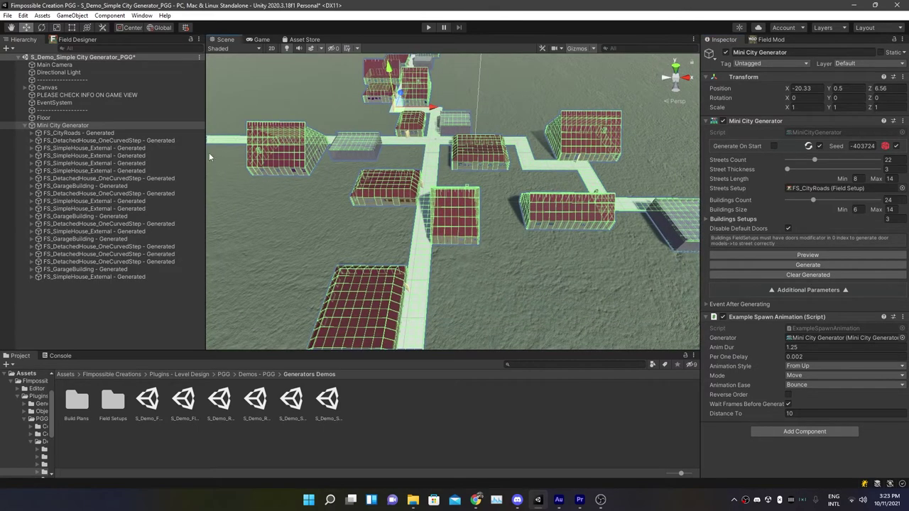
pyautogui.moveTo(206, 152); pyautogui.dragTo(125, 150)
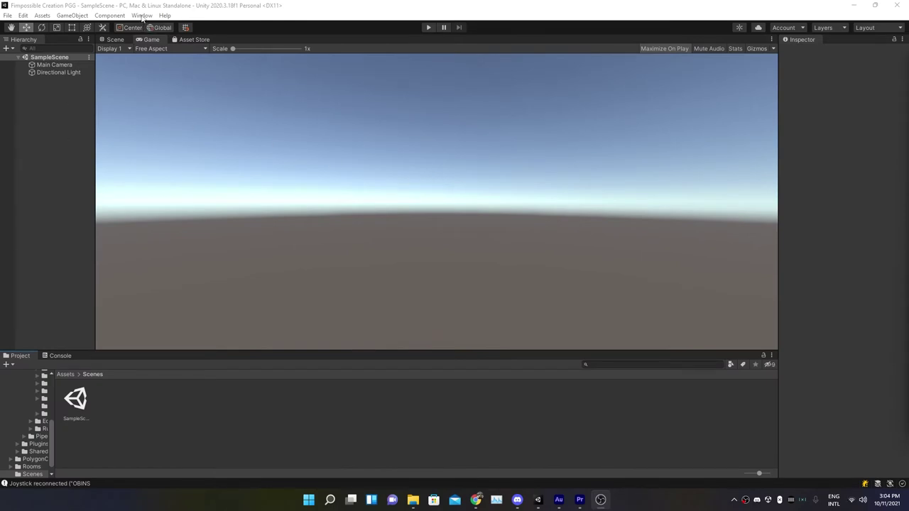
# - Open the Fimpossible Creations Grid Field Designer window and dock it next to the Hierarchy tab
pyautogui.click(141, 15)
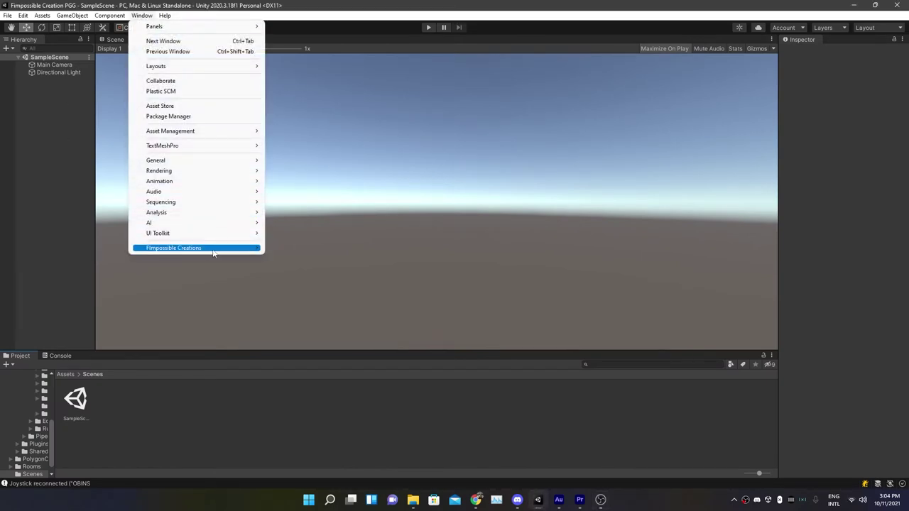
pyautogui.moveTo(323, 250)
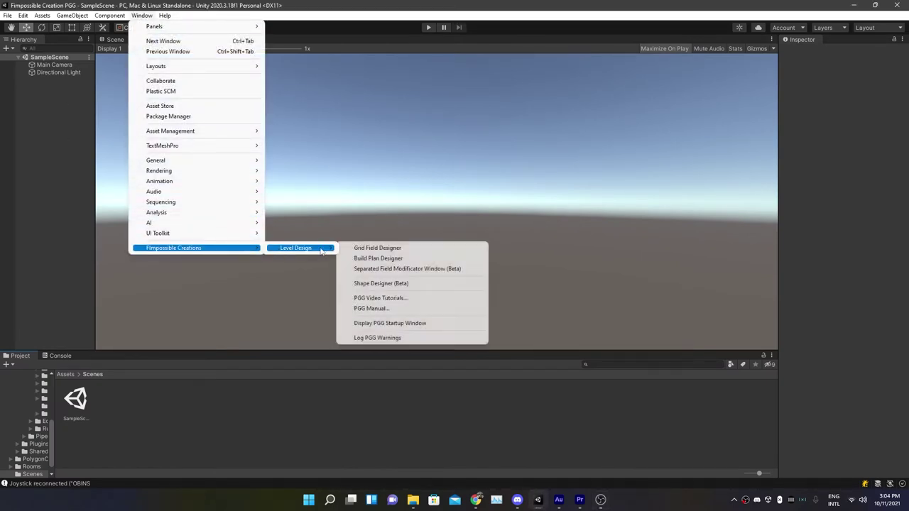
pyautogui.click(403, 249)
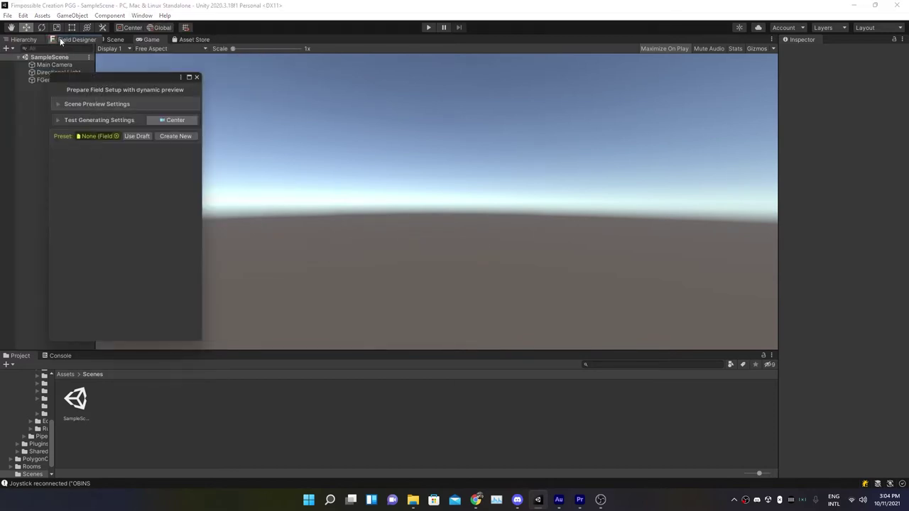
pyautogui.moveTo(60, 41); pyautogui.dragTo(154, 49)
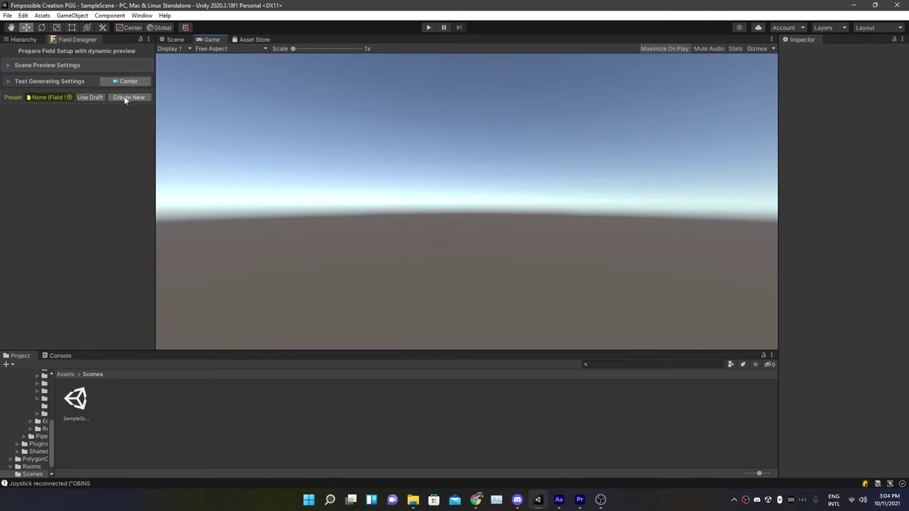
# - Create a new field setup preset file and save it as FS_OfficeField
pyautogui.click(126, 97)
pyautogui.click(110, 228)
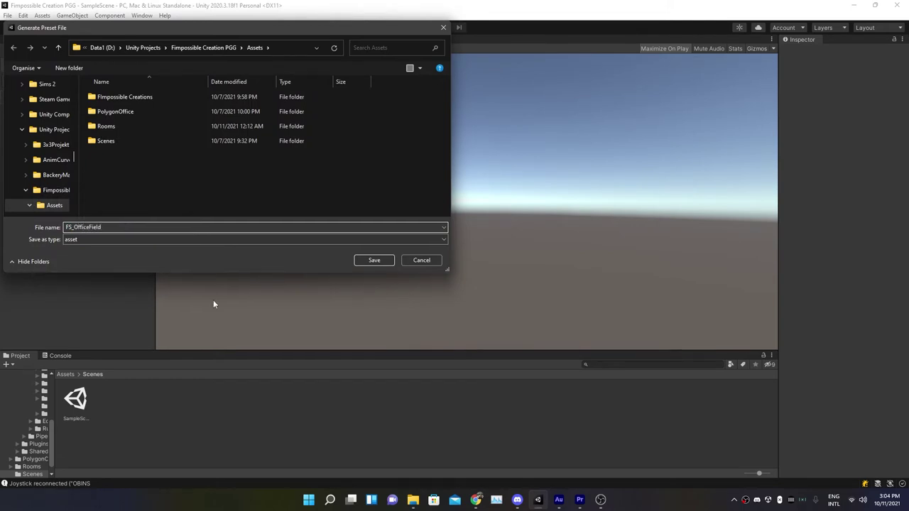
pyautogui.click(381, 262)
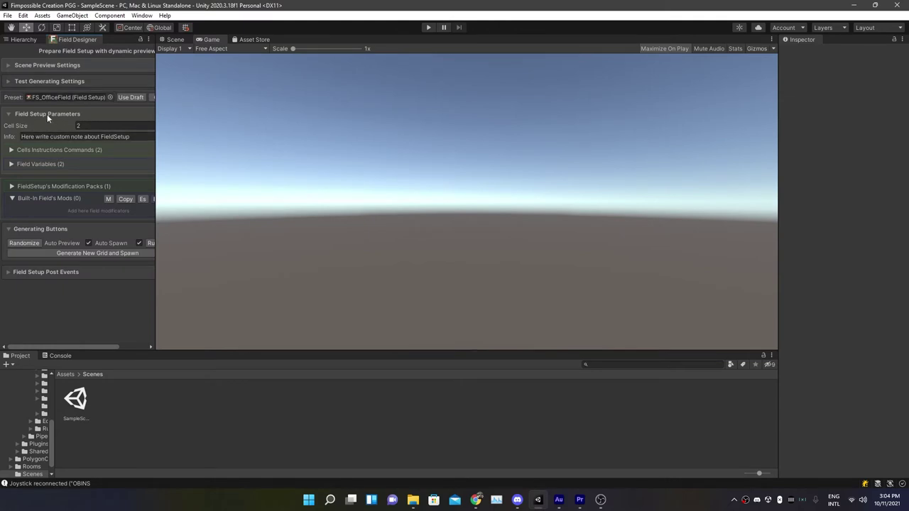
# - Inspect the Cells Instructions and Field Variables sections, expand Modification Packs, and widen the panel
pyautogui.click(11, 150)
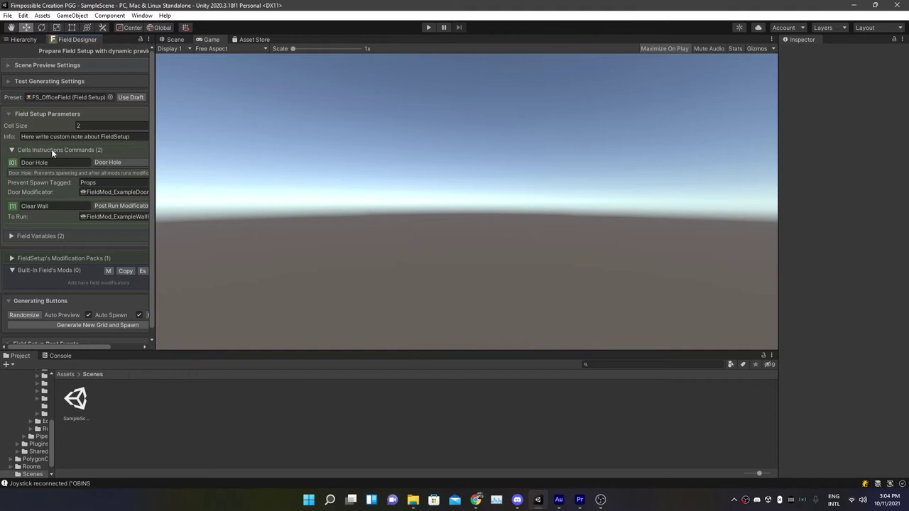
pyautogui.click(12, 151)
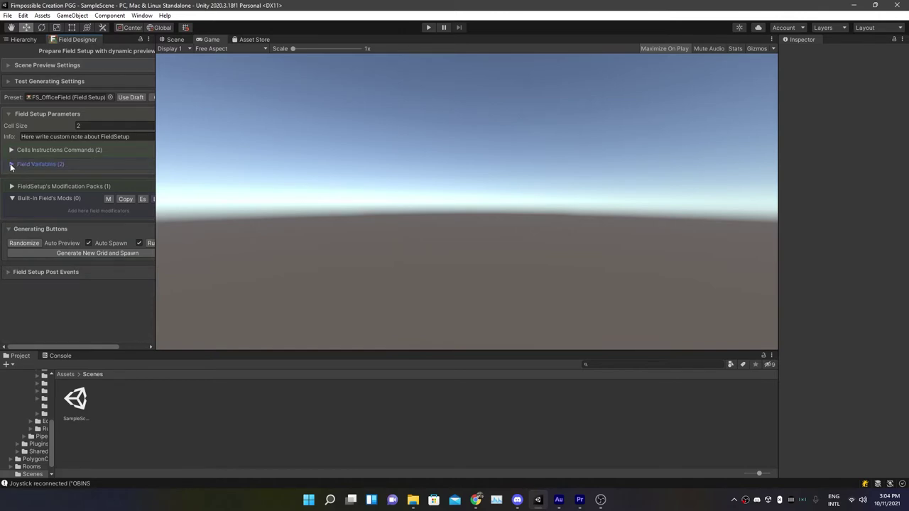
pyautogui.click(12, 165)
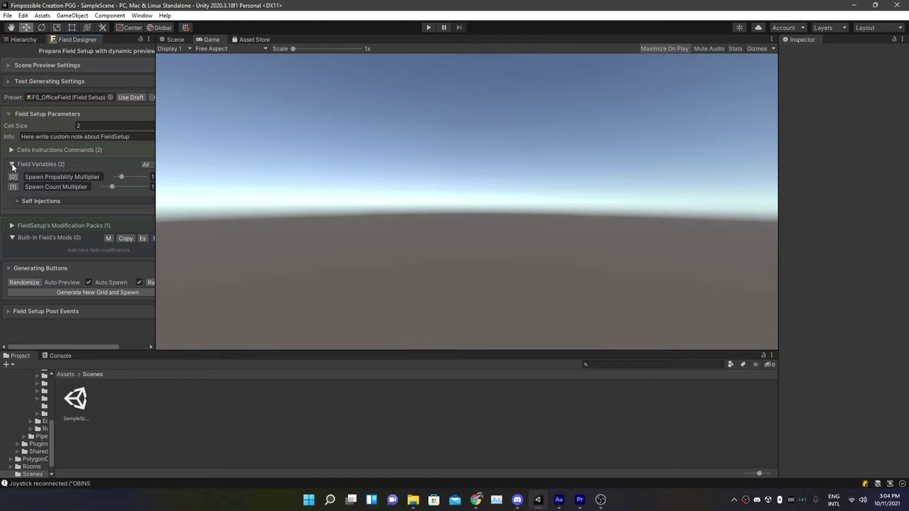
pyautogui.click(12, 164)
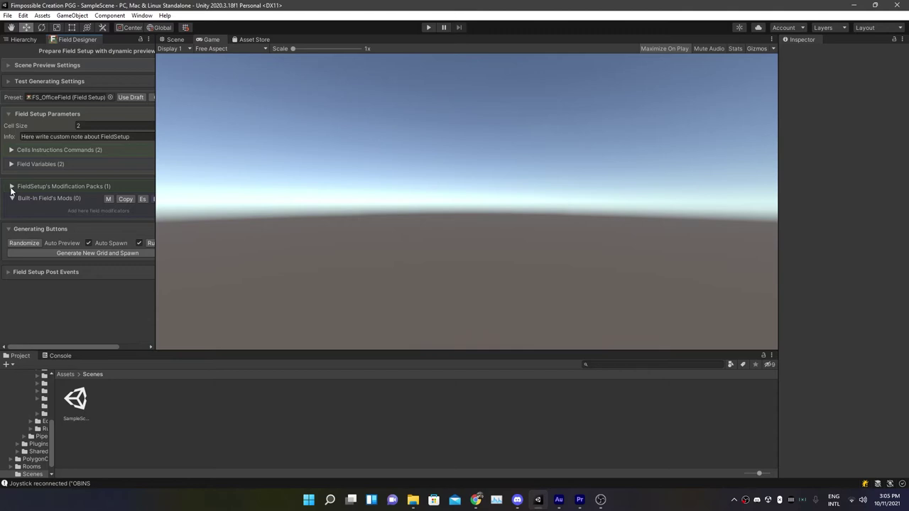
pyautogui.click(11, 186)
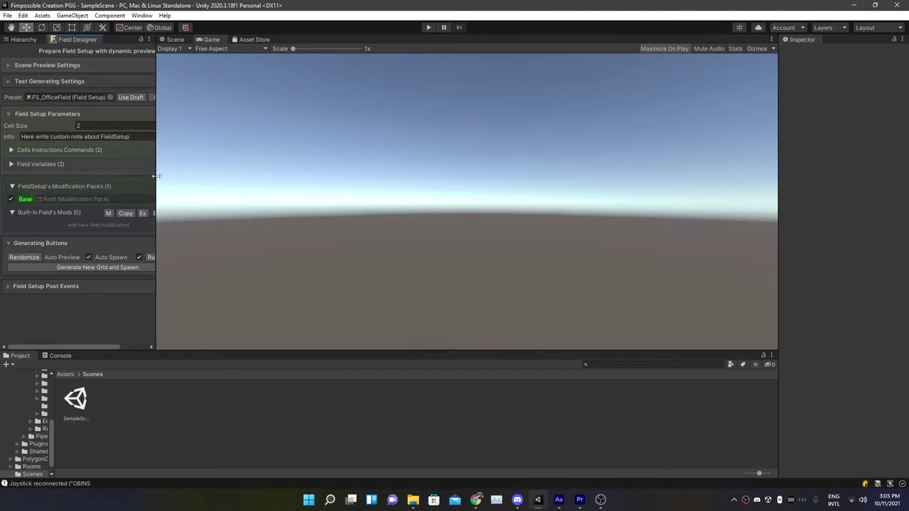
pyautogui.moveTo(157, 176); pyautogui.dragTo(226, 179)
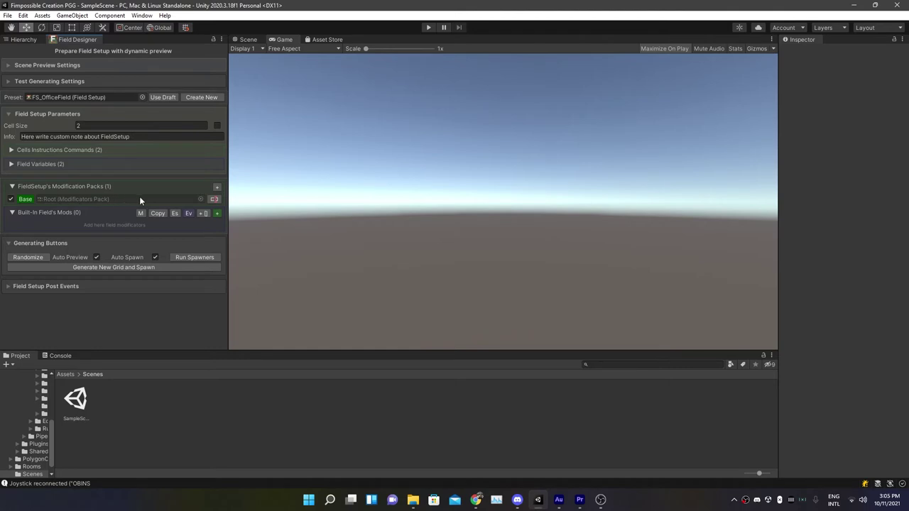
# - Add a second modification pack slot and create a new pack named ModPack_WallsAndFloors
pyautogui.click(217, 187)
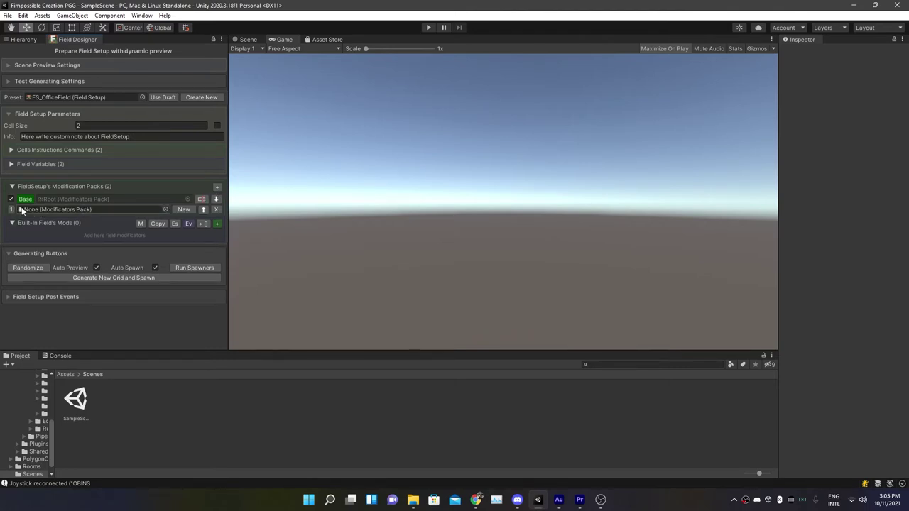
pyautogui.click(184, 209)
pyautogui.click(208, 227)
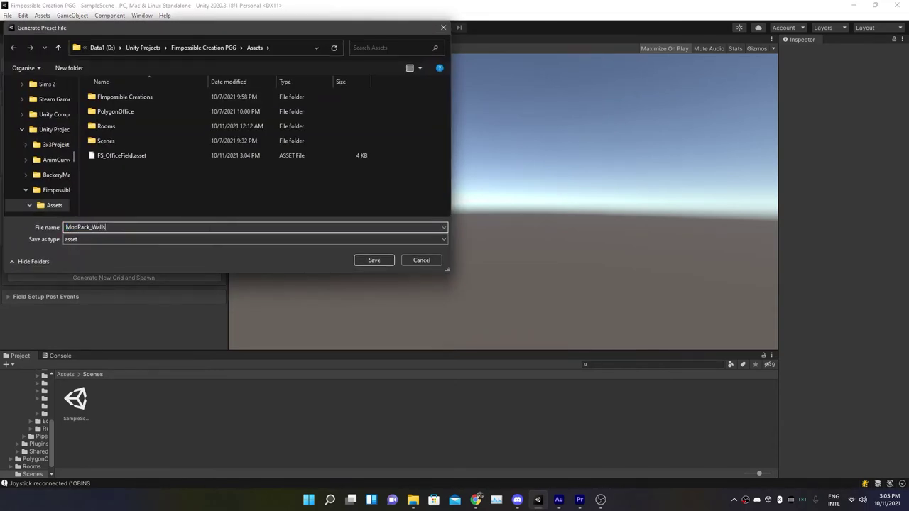
pyautogui.write('WallsAndFloors')
pyautogui.press('Return')
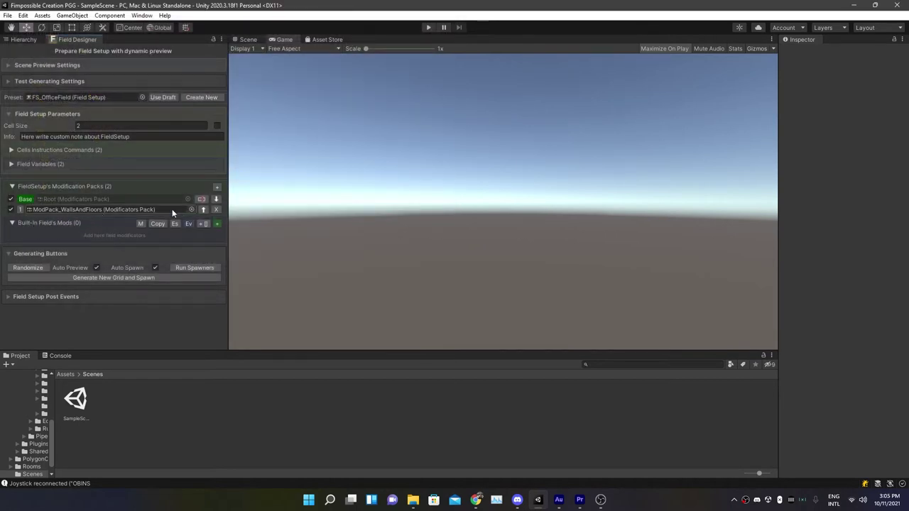
# - Add a built-in field modificator, save it as Walls, and open it in Field Mod
pyautogui.click(217, 224)
pyautogui.click(124, 234)
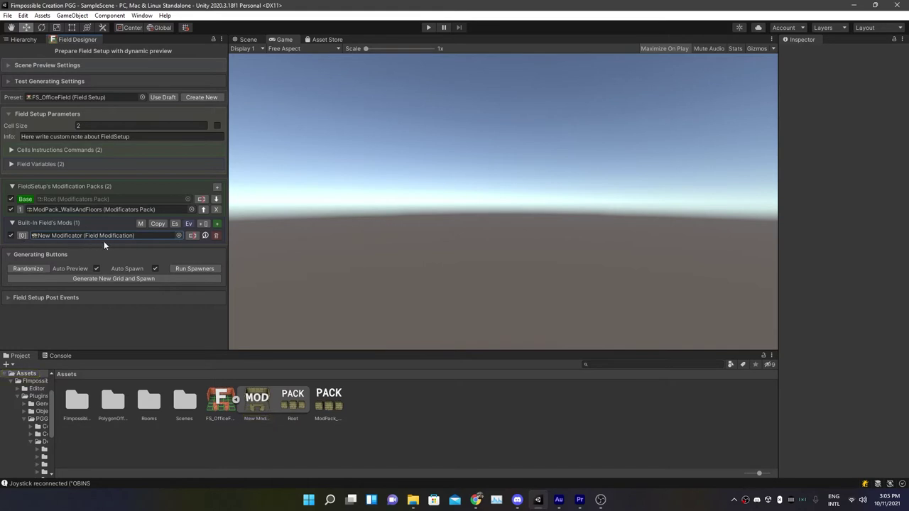
pyautogui.click(191, 235)
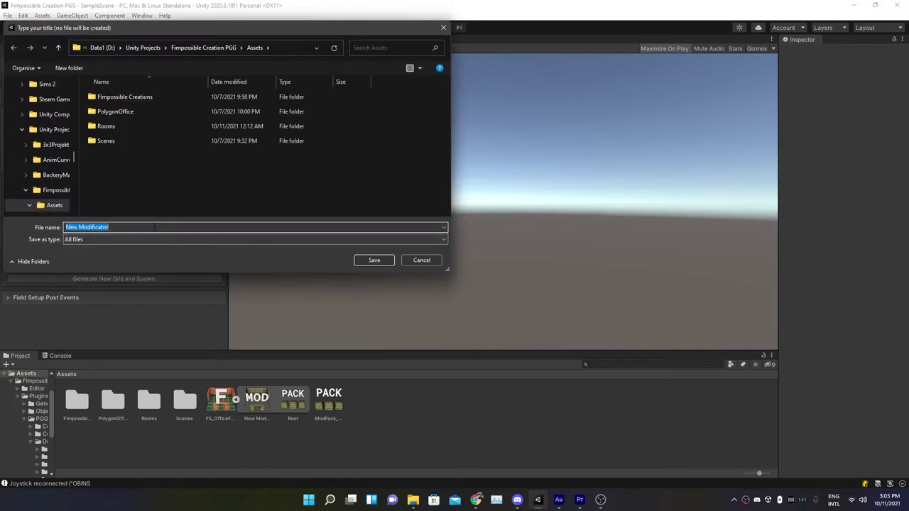
pyautogui.write('Walls')
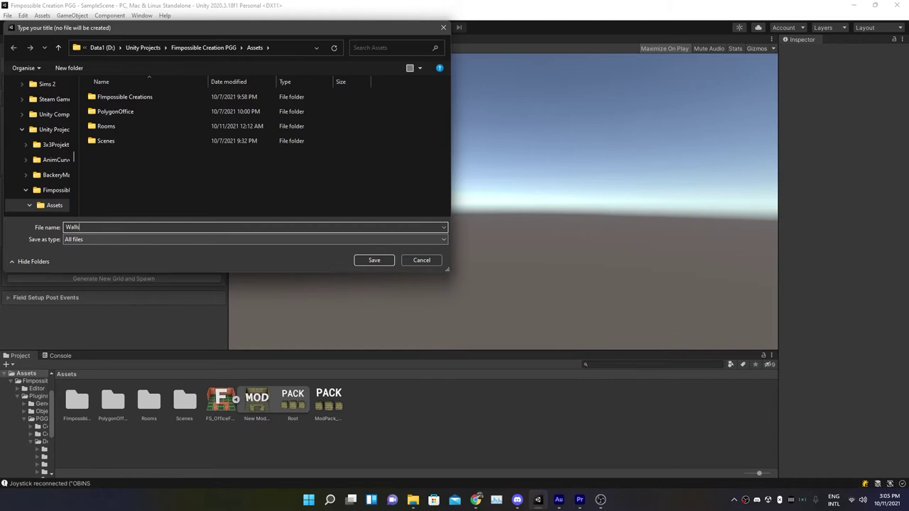
pyautogui.press('Return')
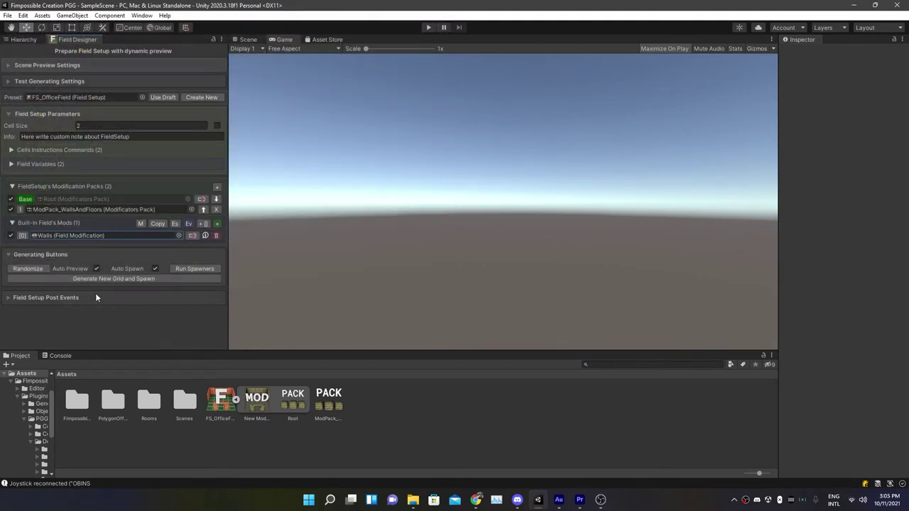
pyautogui.doubleClick(37, 236)
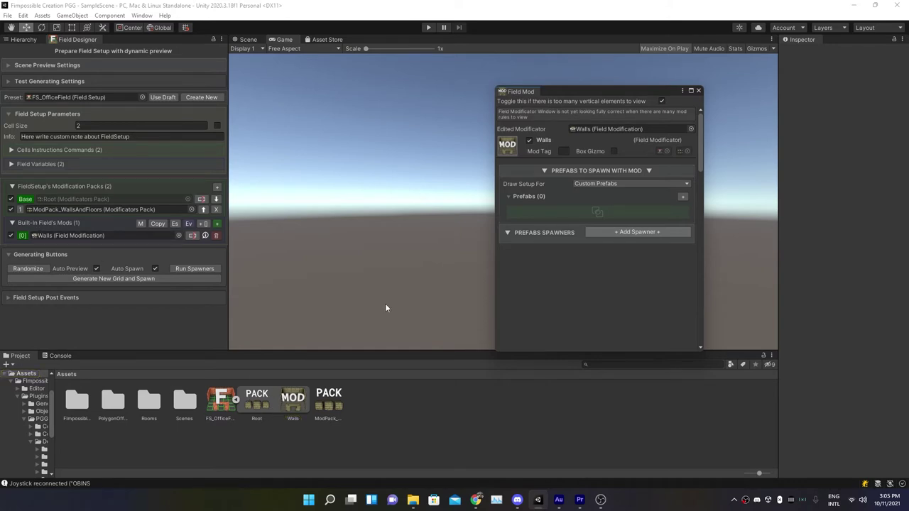
# - Dock the Field Mod editor beside the Inspector and orbit and zoom onto the grid
pyautogui.moveTo(520, 93); pyautogui.dragTo(844, 42)
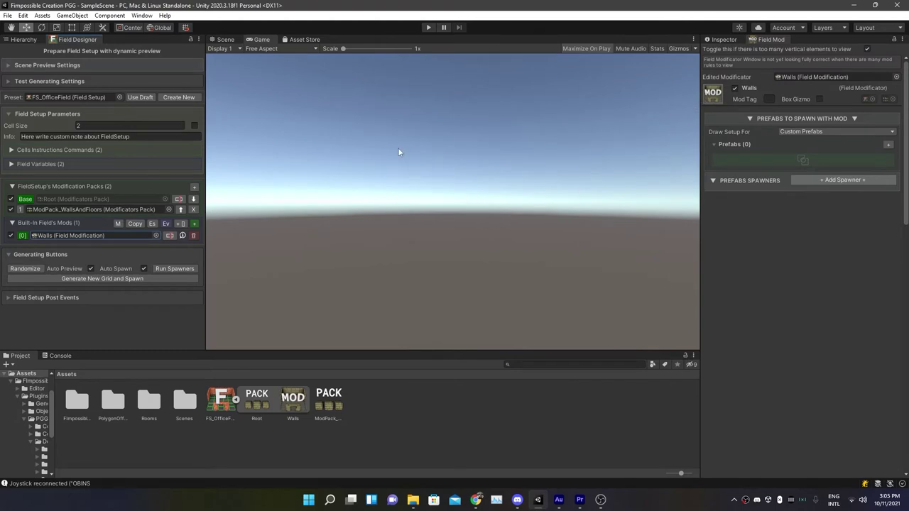
pyautogui.click(225, 39)
pyautogui.keyDown('alt'); pyautogui.moveTo(442, 198); pyautogui.dragTo(440, 229); pyautogui.keyUp('alt')
pyautogui.keyDown('alt'); pyautogui.scroll(5, 439, 198); pyautogui.keyUp('alt')
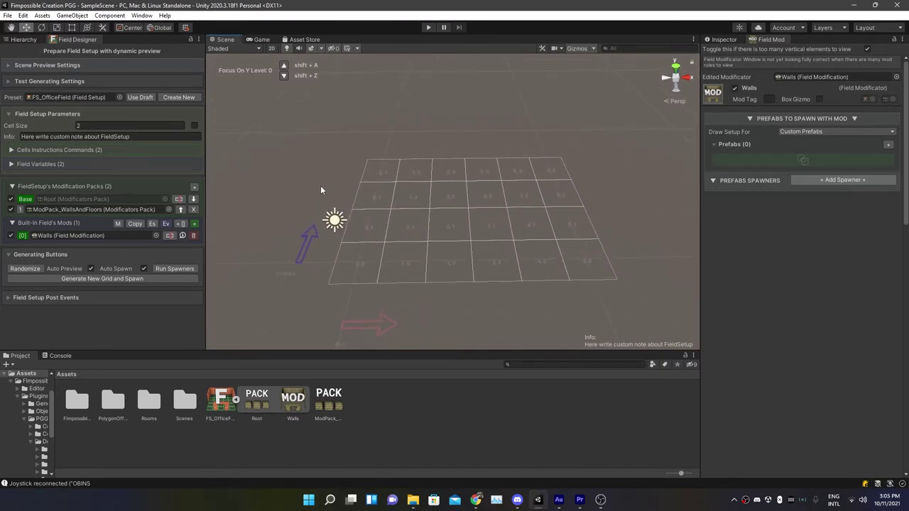
# - Regenerate the grid and spawn preview, then browse to Assets/PolygonOffice/Prefabs/Buildings
pyautogui.click(111, 279)
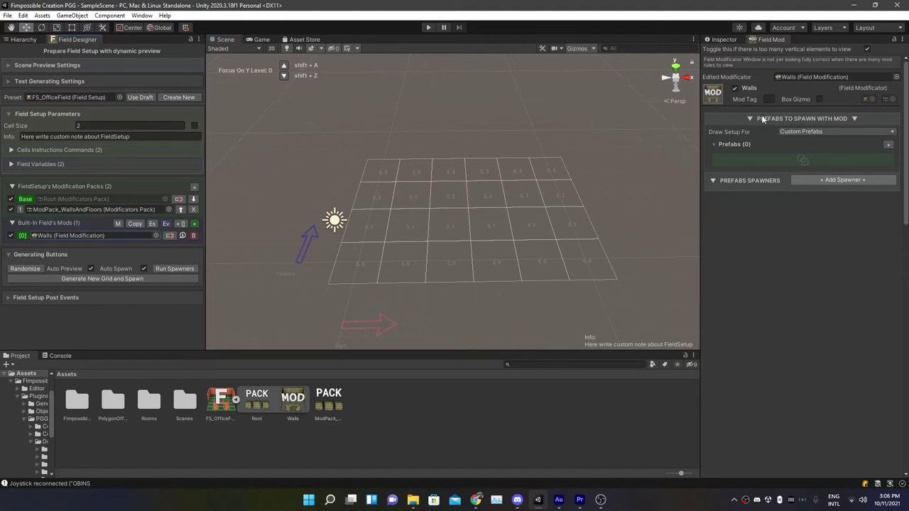
pyautogui.doubleClick(112, 402)
pyautogui.doubleClick(146, 402)
pyautogui.click(77, 404)
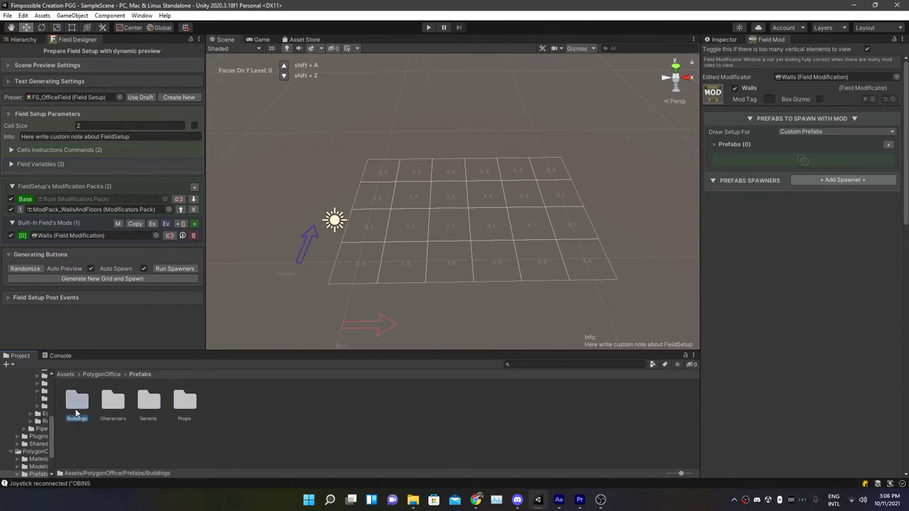
pyautogui.doubleClick(78, 400)
# - Drag the baseboard wall prefabs into the Walls modification's Prefabs list
pyautogui.scroll(-2, 231, 410)
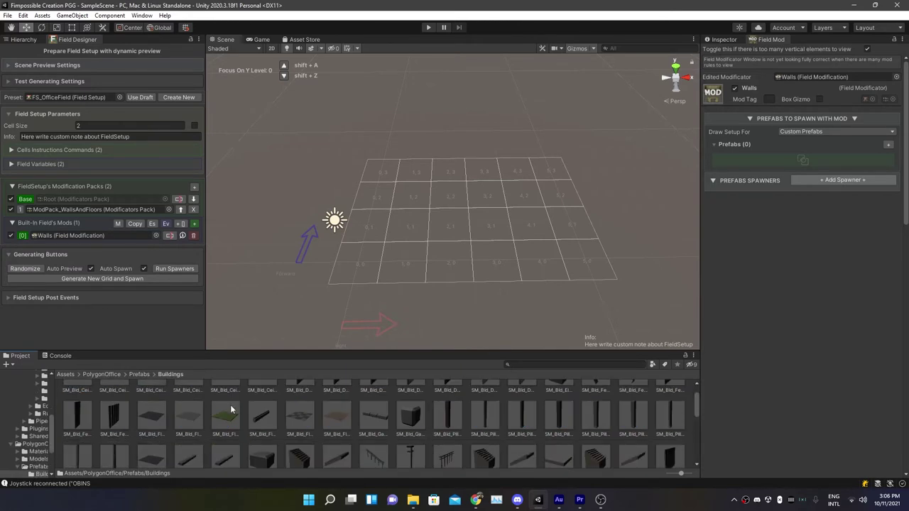
pyautogui.scroll(-3, 347, 407)
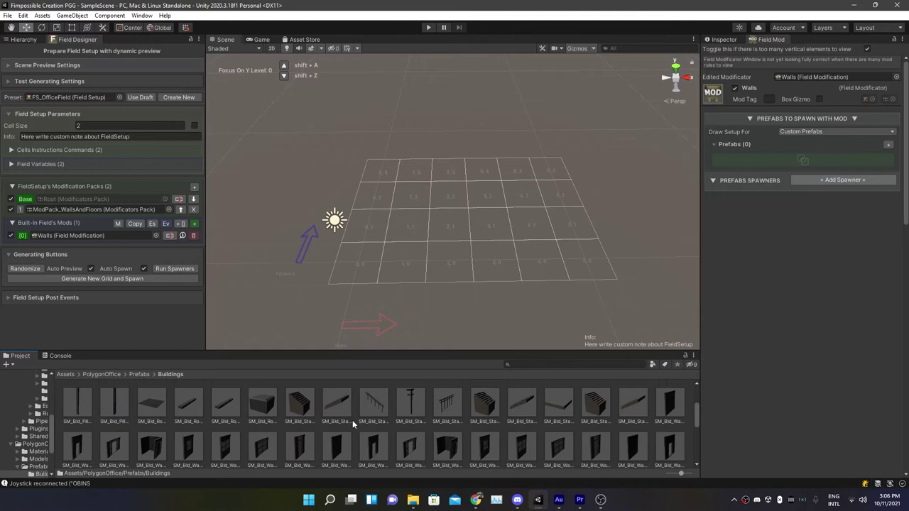
pyautogui.moveTo(583, 424); pyautogui.dragTo(761, 186)
pyautogui.scroll(-1, 191, 455)
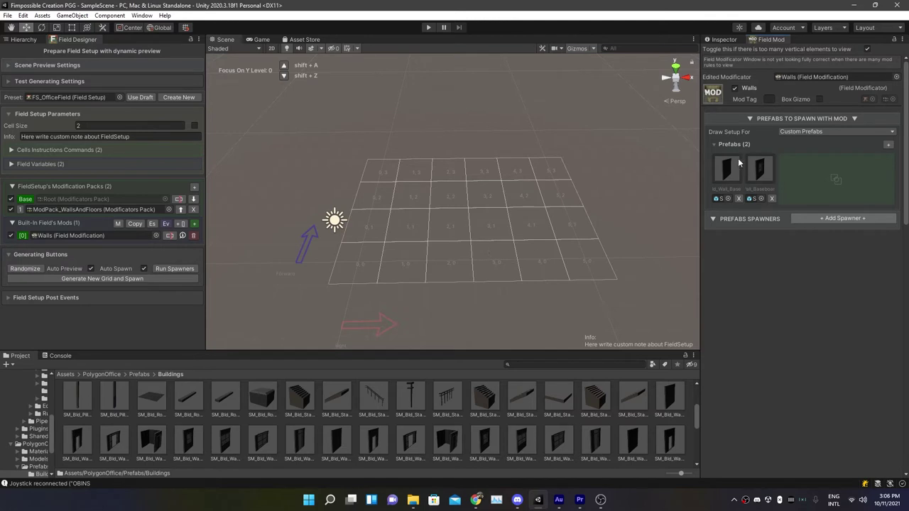
# - Add a SM_Bld_Wall_Baseboard_01 spawner with a QuickSolutions Wall Placer rule
pyautogui.click(835, 220)
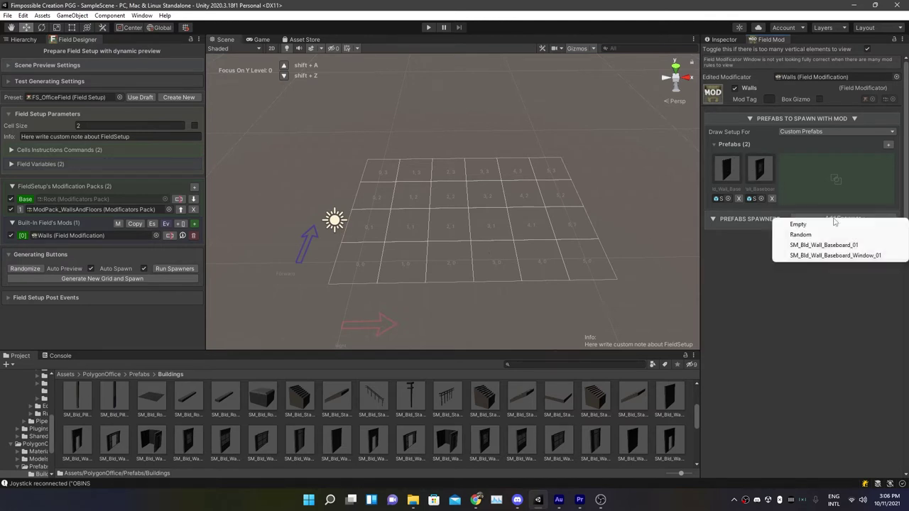
pyautogui.click(834, 245)
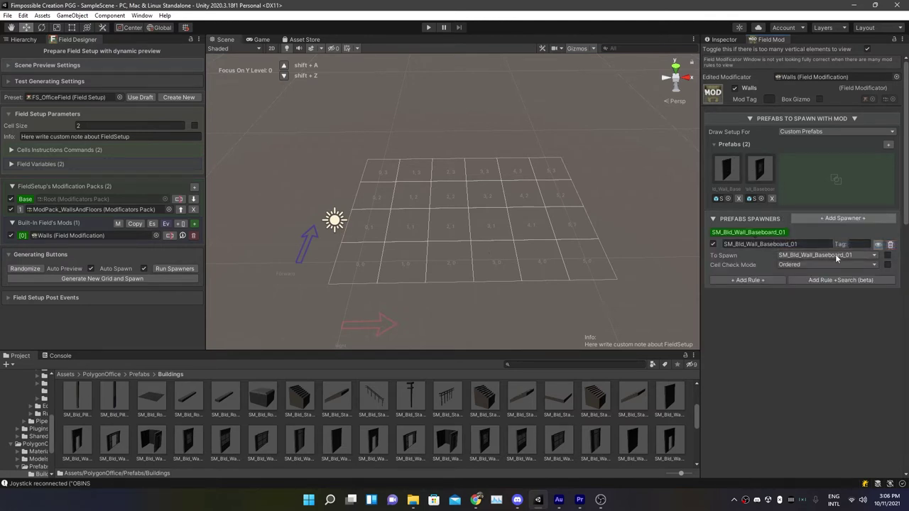
pyautogui.click(765, 278)
pyautogui.moveTo(759, 297)
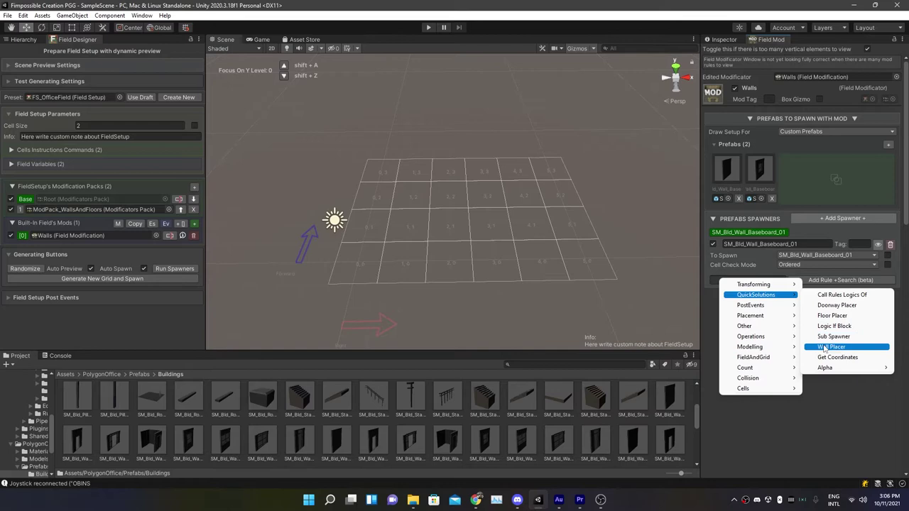
pyautogui.click(848, 347)
pyautogui.moveTo(459, 240); pyautogui.dragTo(115, 209, button='right')
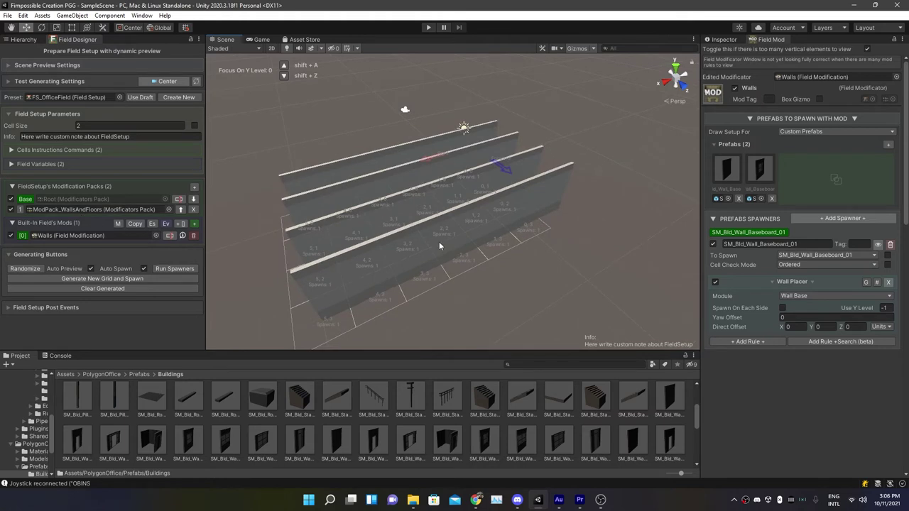
pyautogui.moveTo(438, 241); pyautogui.dragTo(383, 255, button='right')
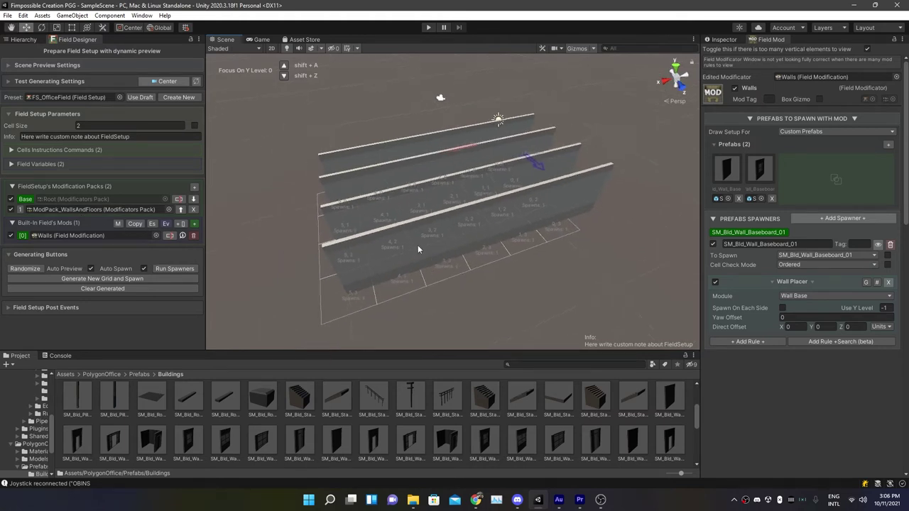
# - Enable Spawn On Each Side and set the walls' direct offset to X 1, Z -1
pyautogui.click(782, 308)
pyautogui.moveTo(401, 230); pyautogui.dragTo(498, 267, button='right')
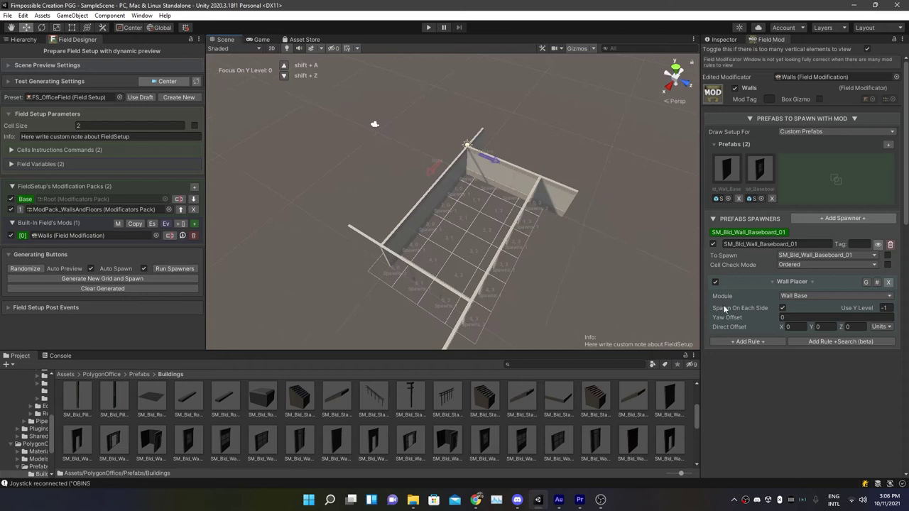
pyautogui.click(850, 328)
pyautogui.write('-1')
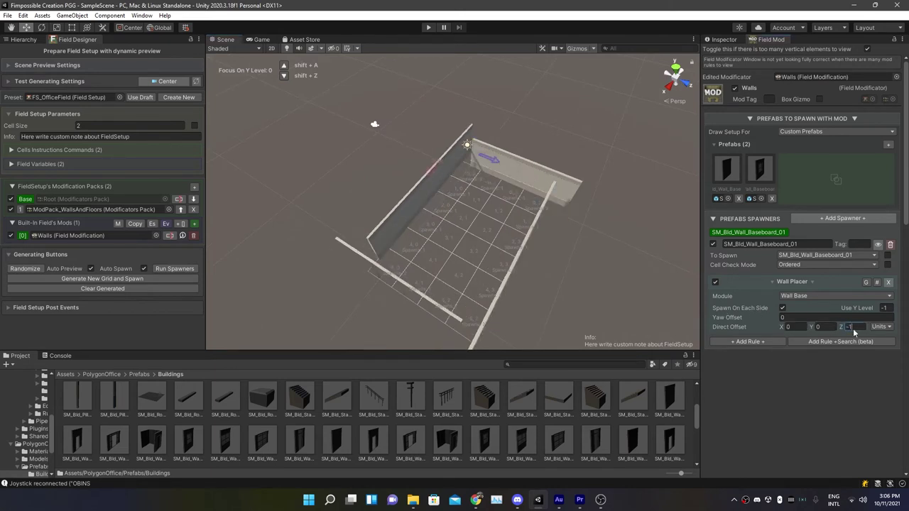
pyautogui.click(791, 326)
pyautogui.write('1')
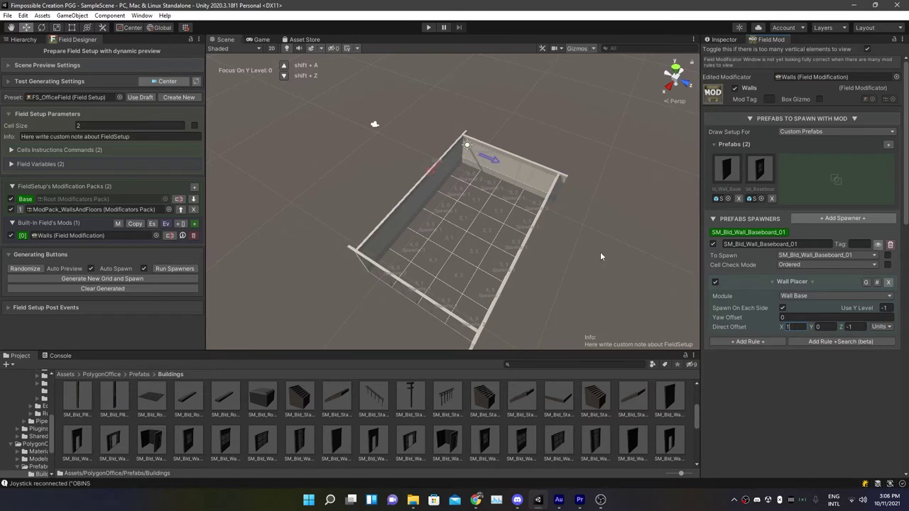
# - Add a Scale rule to the wall spawner with Scale Multiplier X 0.8
pyautogui.click(818, 342)
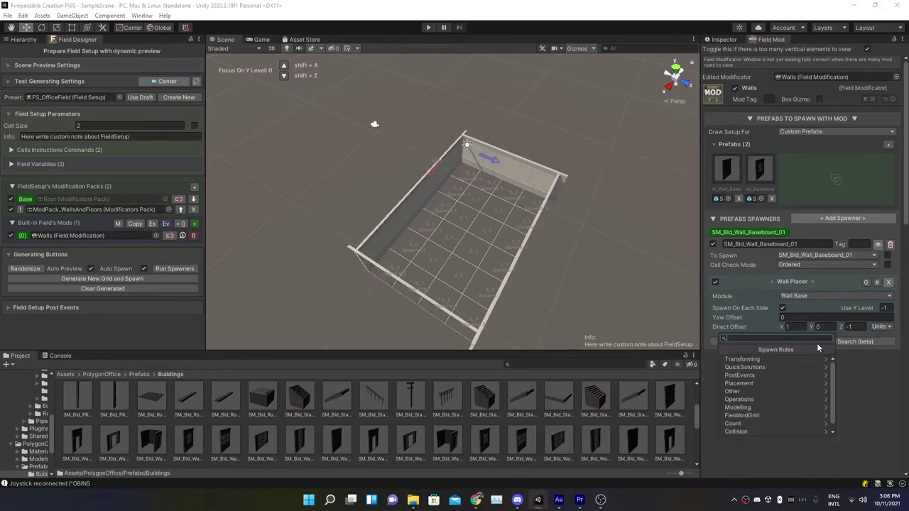
pyautogui.write('scale')
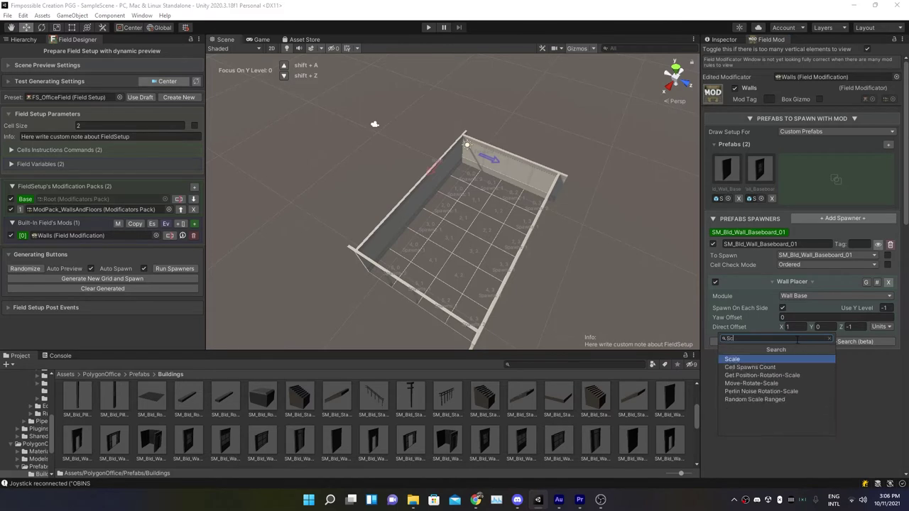
pyautogui.press('Return')
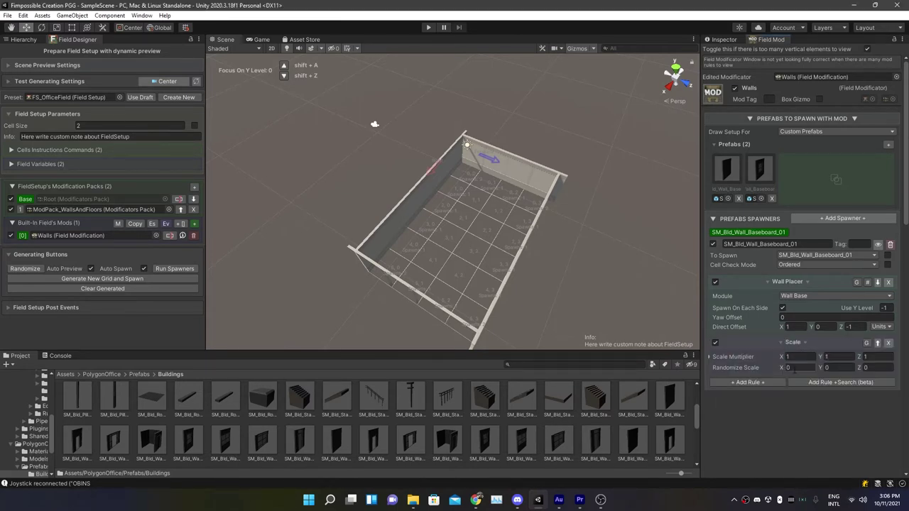
pyautogui.click(796, 357)
pyautogui.write('.8')
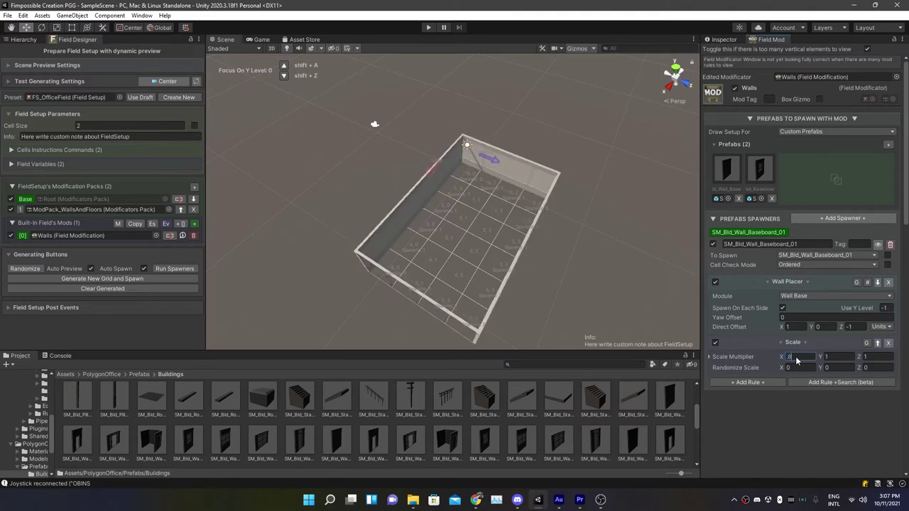
pyautogui.moveTo(518, 286); pyautogui.dragTo(748, 306, button='right')
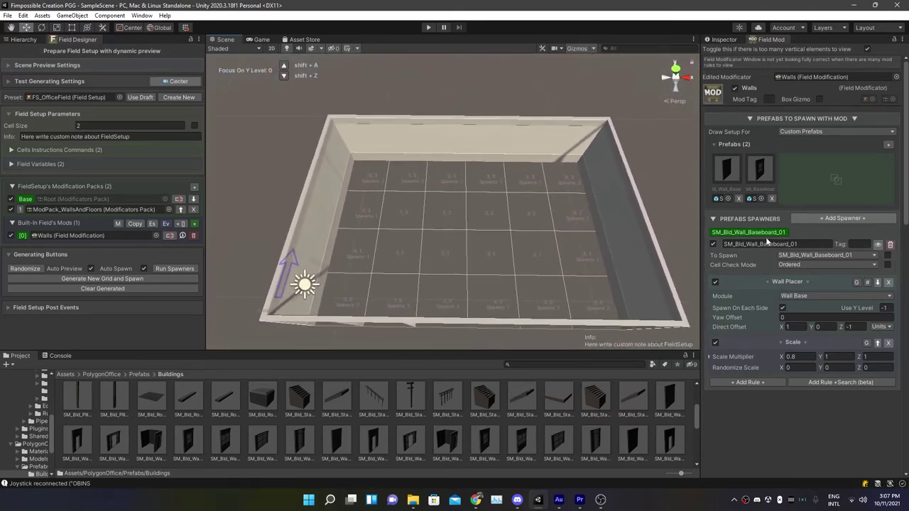
# - Add a SM_Bld_Wall_Baseboard_Window_01 spawner, tagging the plain-wall spawner Wall and this one Window
pyautogui.click(842, 219)
pyautogui.click(842, 256)
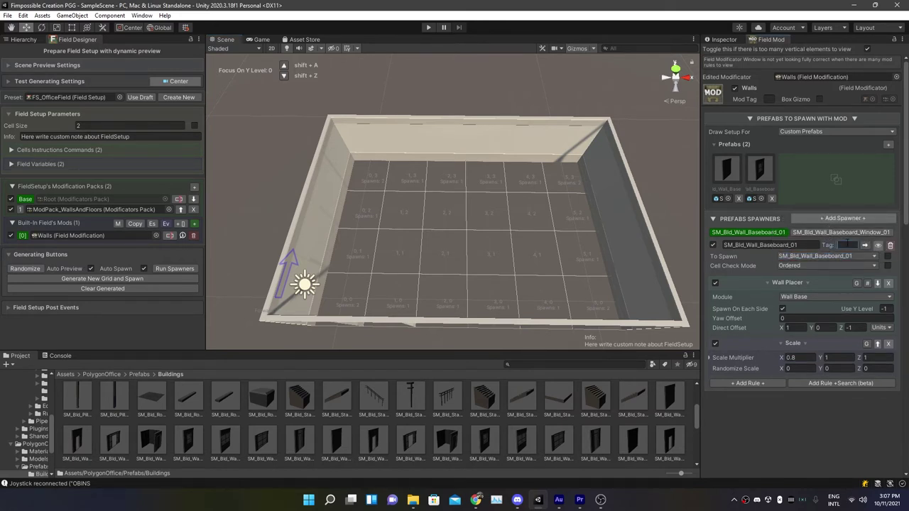
pyautogui.click(846, 244)
pyautogui.write('Wall')
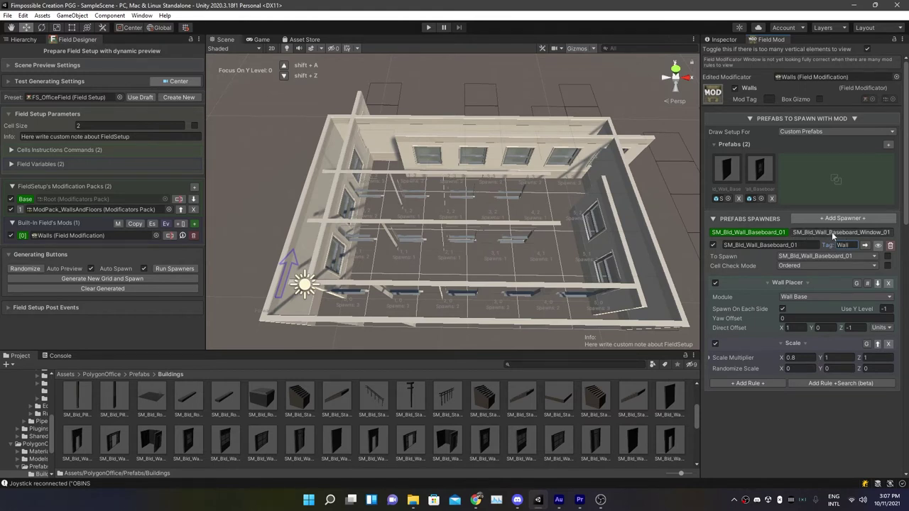
pyautogui.click(836, 232)
pyautogui.write('Wind')
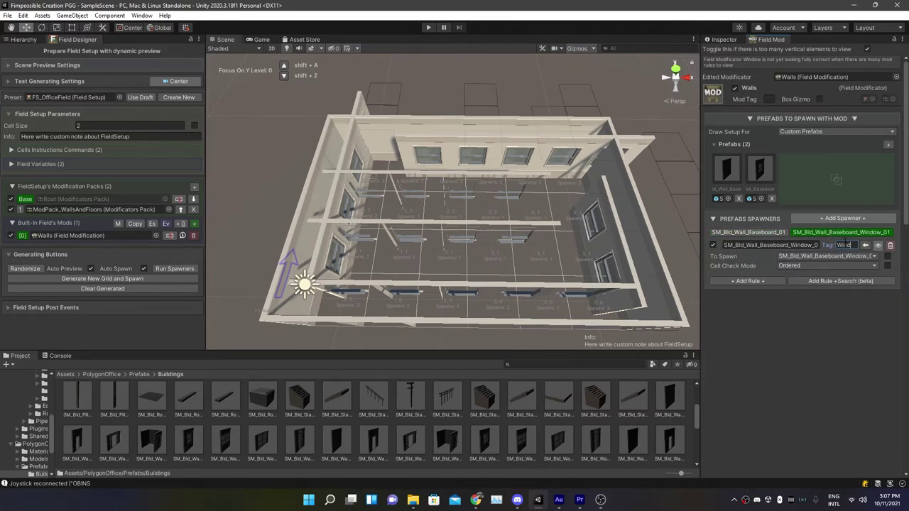
pyautogui.write('ow')
pyautogui.keyDown('alt'); pyautogui.moveTo(558, 205); pyautogui.dragTo(358, 241); pyautogui.keyUp('alt')
# - Add a Get Coordinates rule to the window spawner reading from tag Wall
pyautogui.click(833, 281)
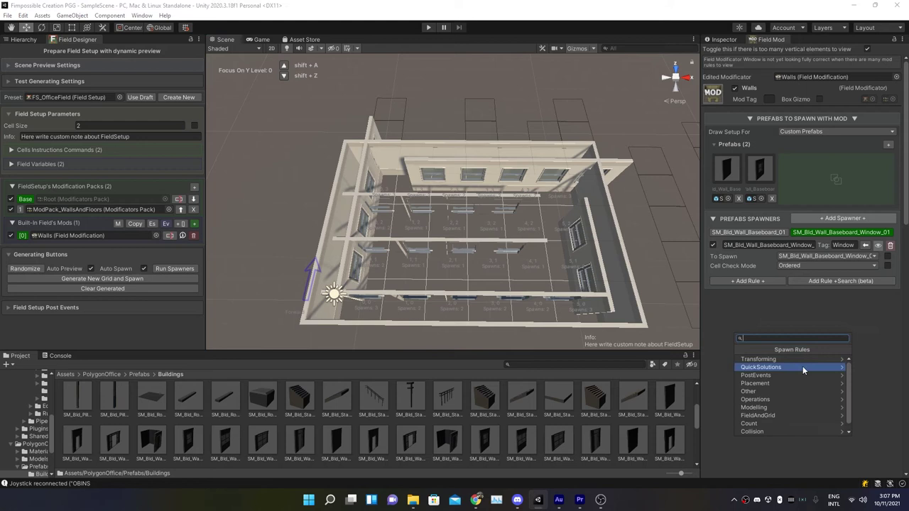
pyautogui.click(751, 281)
pyautogui.moveTo(763, 297)
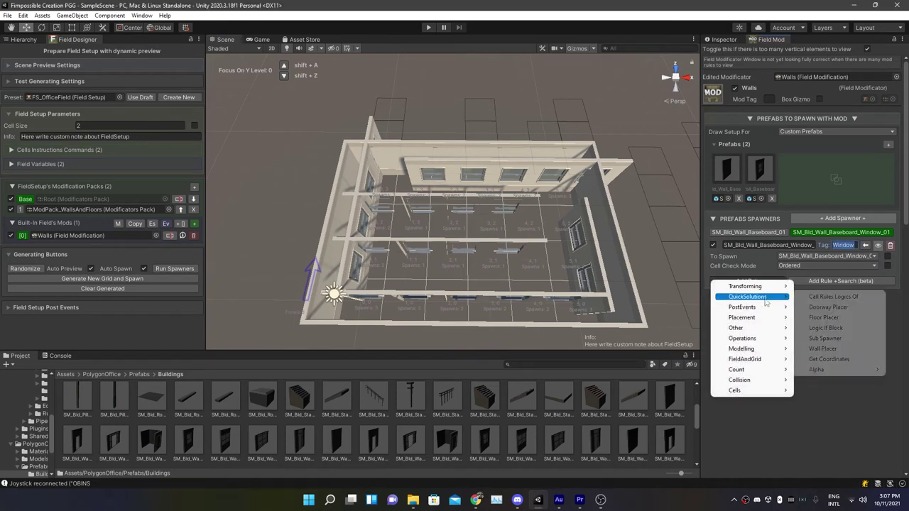
pyautogui.click(829, 361)
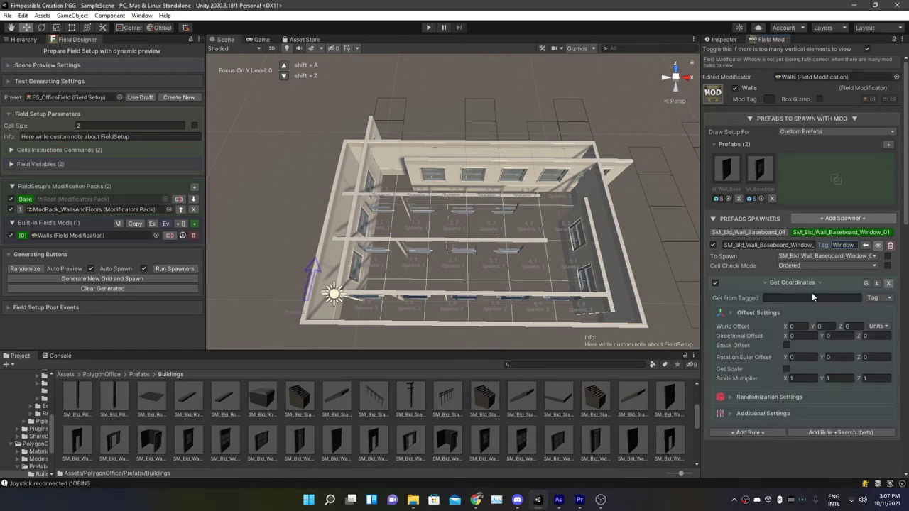
pyautogui.click(811, 296)
pyautogui.write('W')
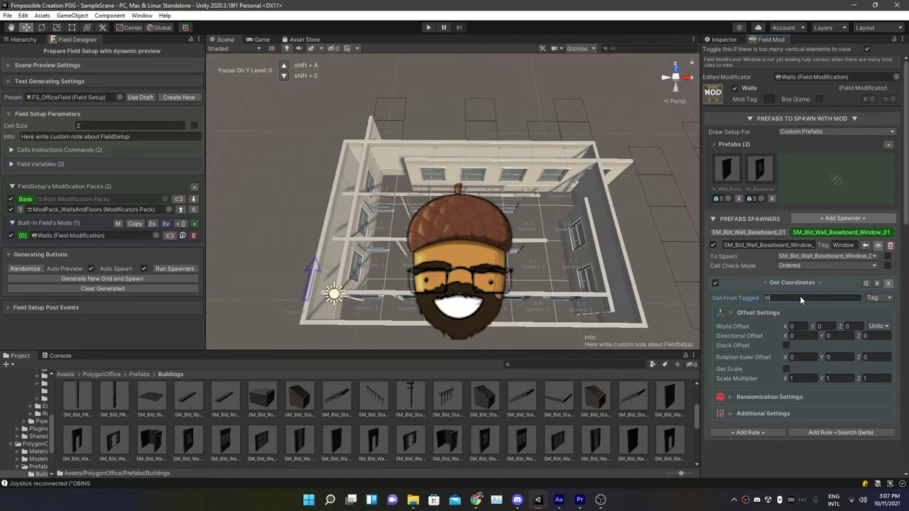
pyautogui.write('all')
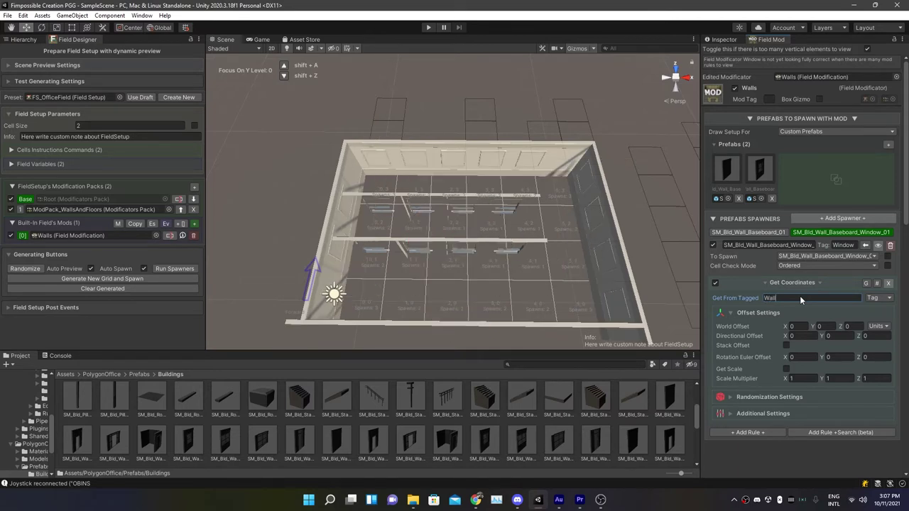
# - Enable Dont Spawn If No Tagged and Remove Tagged in Get Coordinates' additional settings
pyautogui.moveTo(539, 178); pyautogui.dragTo(503, 229, button='right')
pyautogui.click(730, 414)
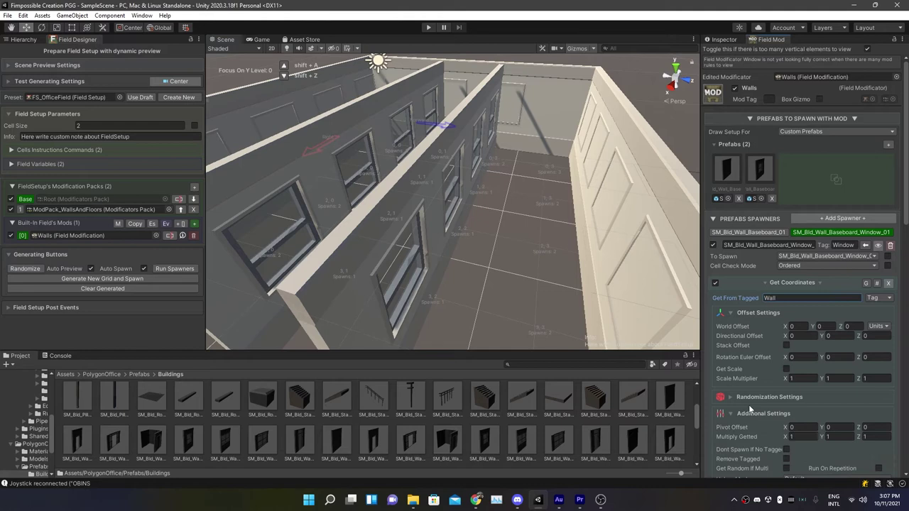
pyautogui.scroll(-2, 757, 401)
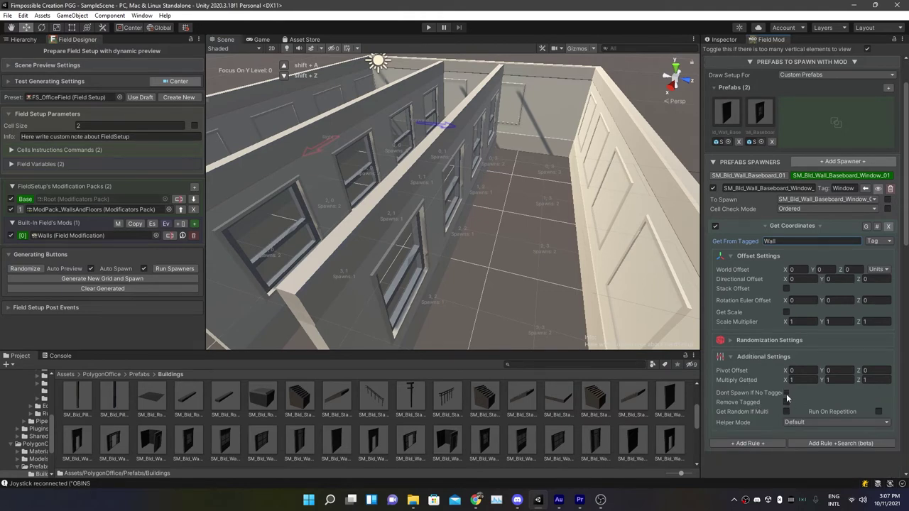
pyautogui.click(786, 393)
pyautogui.moveTo(485, 252); pyautogui.dragTo(413, 185, button='right')
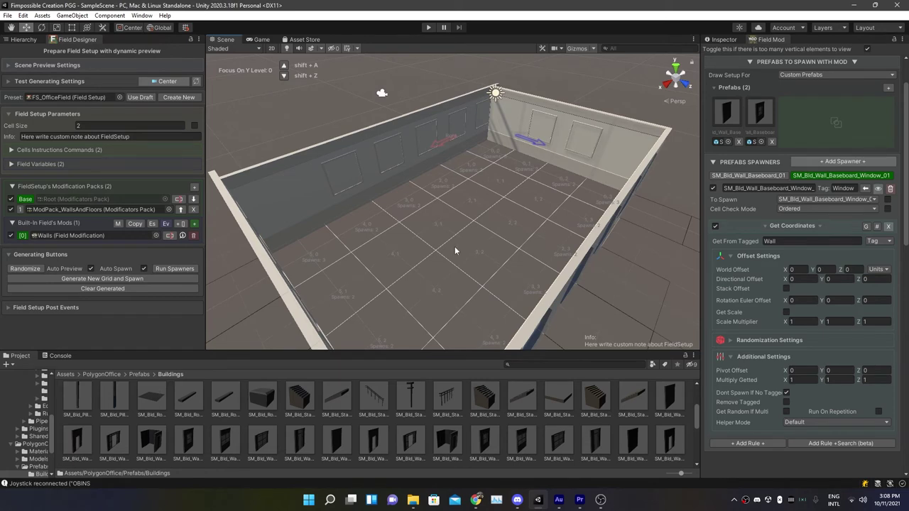
pyautogui.click(785, 402)
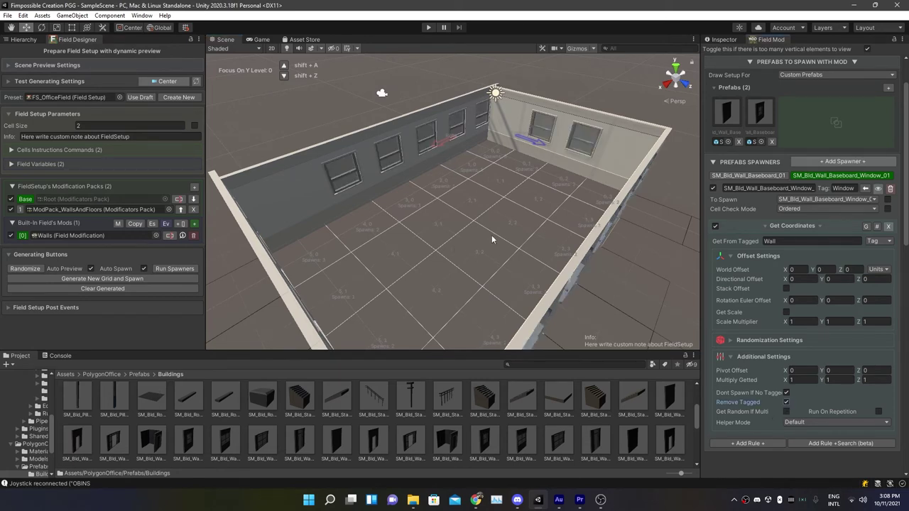
pyautogui.moveTo(490, 234); pyautogui.dragTo(197, 202, button='right')
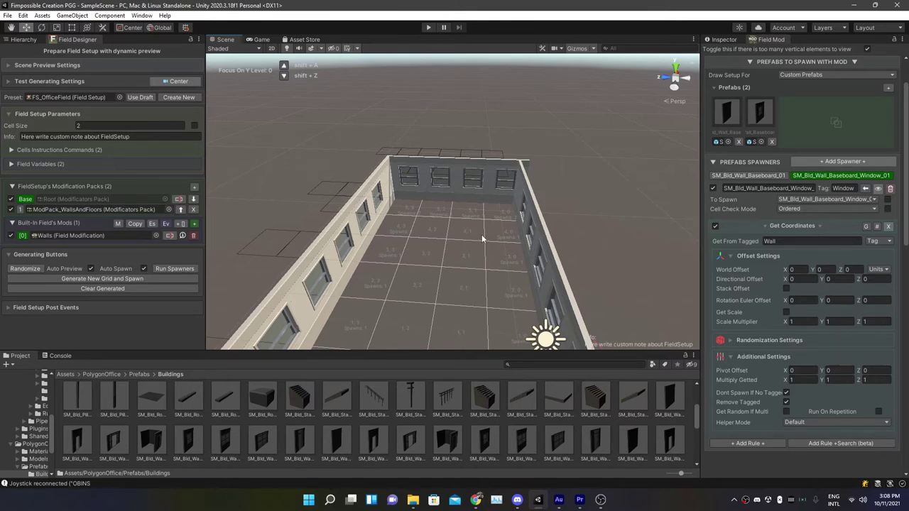
# - Tick Get Scale on the Get Coordinates rule so window walls match the plain walls' scale
pyautogui.moveTo(484, 239); pyautogui.dragTo(259, 222, button='right')
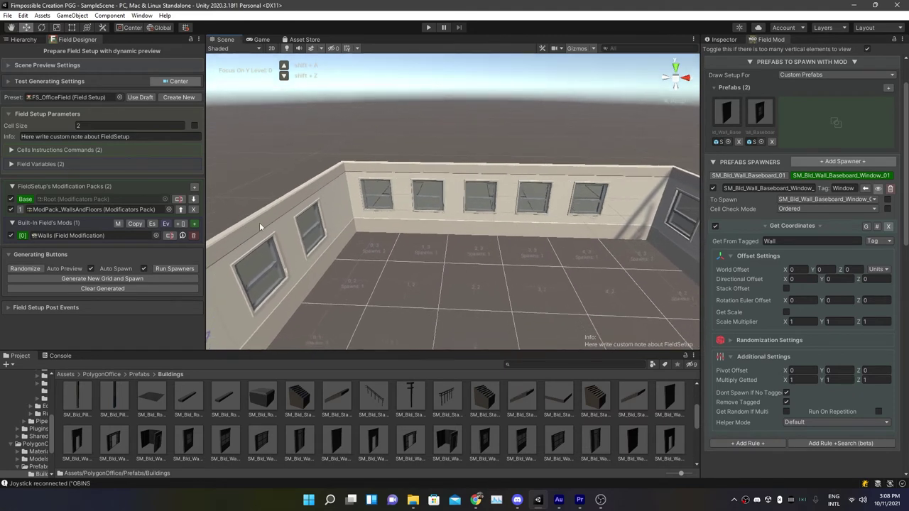
pyautogui.click(830, 443)
pyautogui.write('Sca')
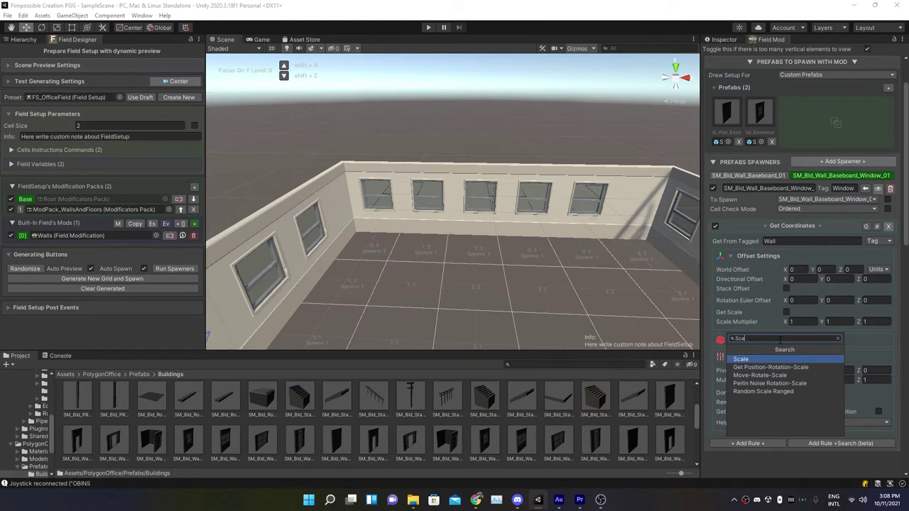
pyautogui.press('Down')
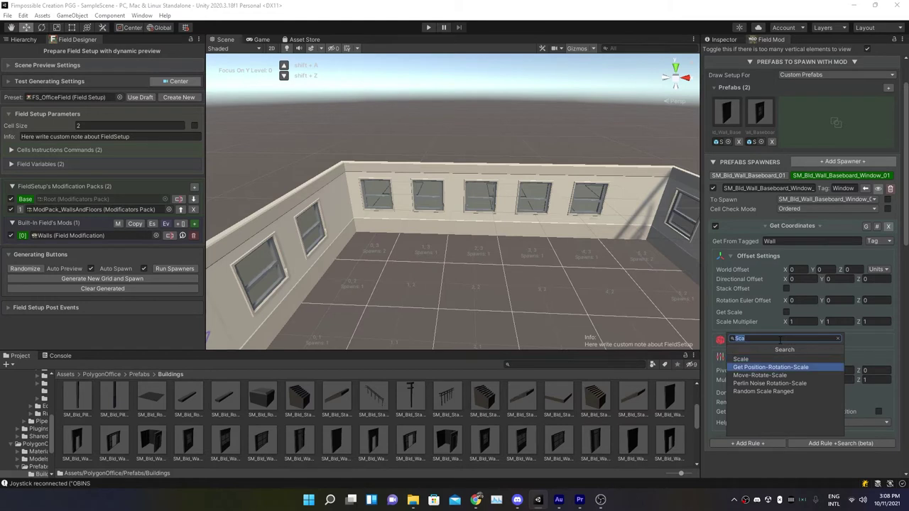
pyautogui.press('Up')
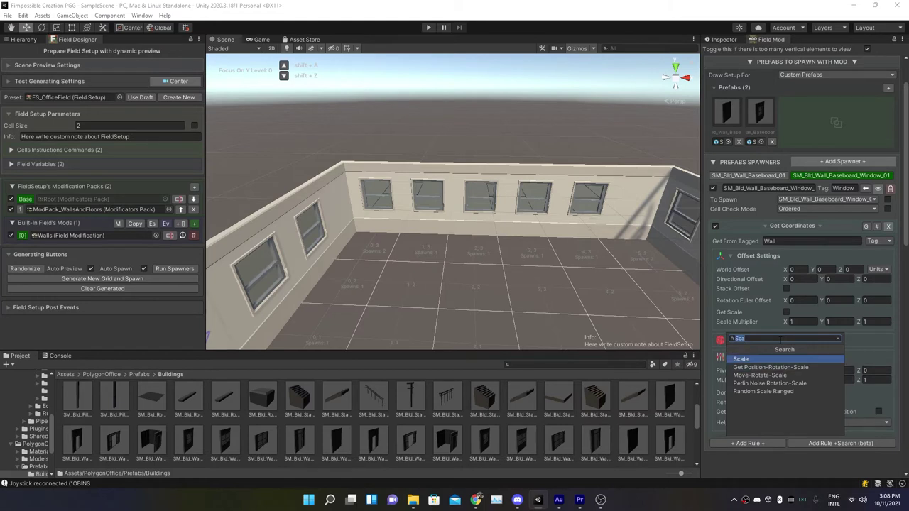
pyautogui.click(787, 313)
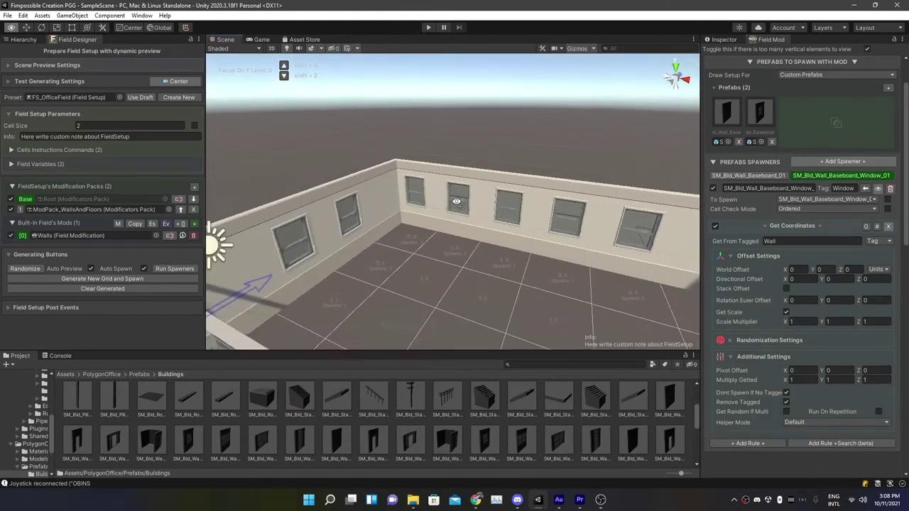
pyautogui.keyDown('alt'); pyautogui.moveTo(456, 201); pyautogui.dragTo(603, 264); pyautogui.keyUp('alt')
# - Add a Spawning Propability rule to the window spawner set to 0.25
pyautogui.click(757, 226)
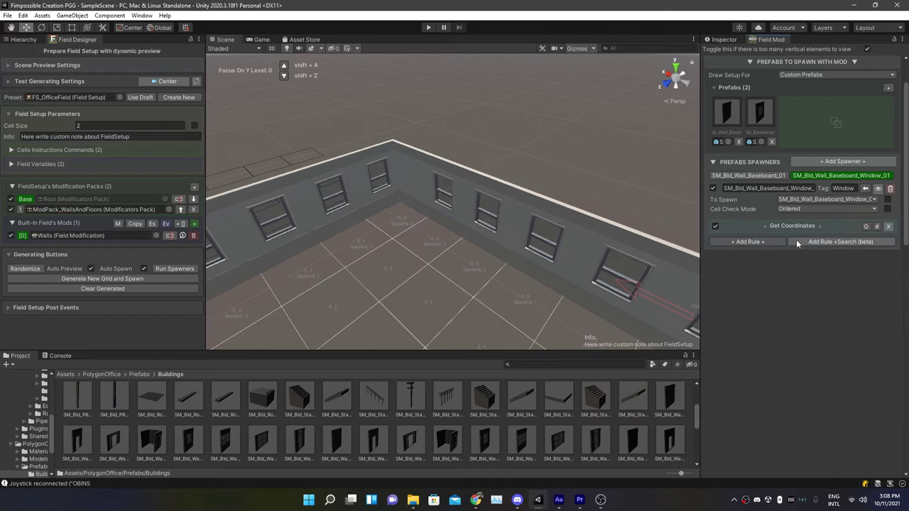
pyautogui.click(811, 242)
pyautogui.write('Spa')
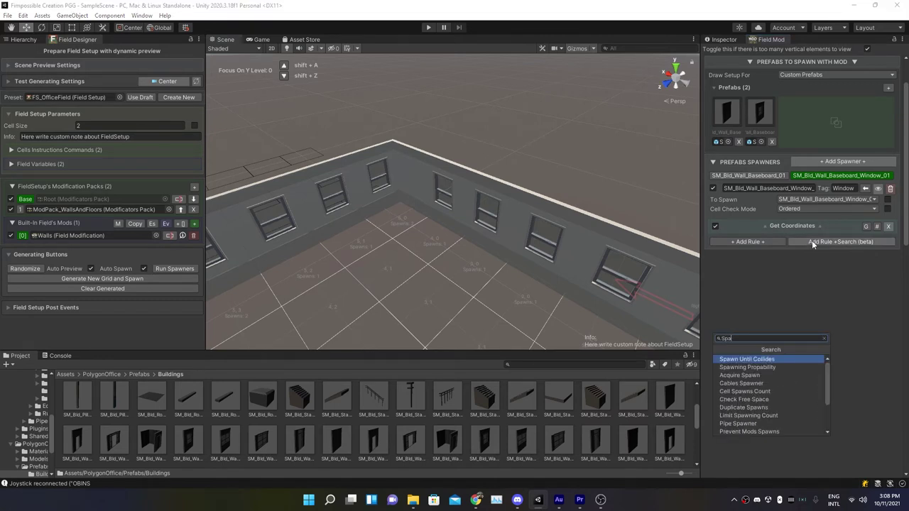
pyautogui.press('Down')
pyautogui.press('Return')
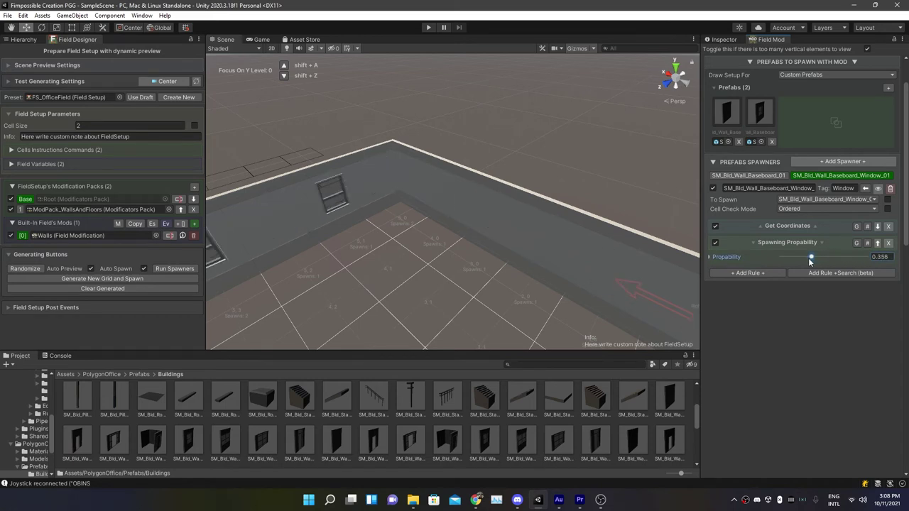
pyautogui.moveTo(803, 258); pyautogui.dragTo(799, 258)
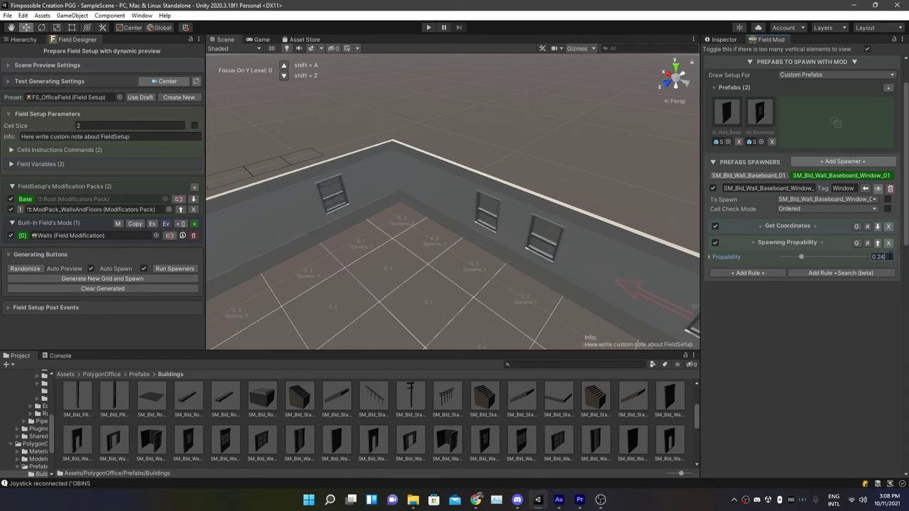
pyautogui.moveTo(801, 257); pyautogui.dragTo(802, 258)
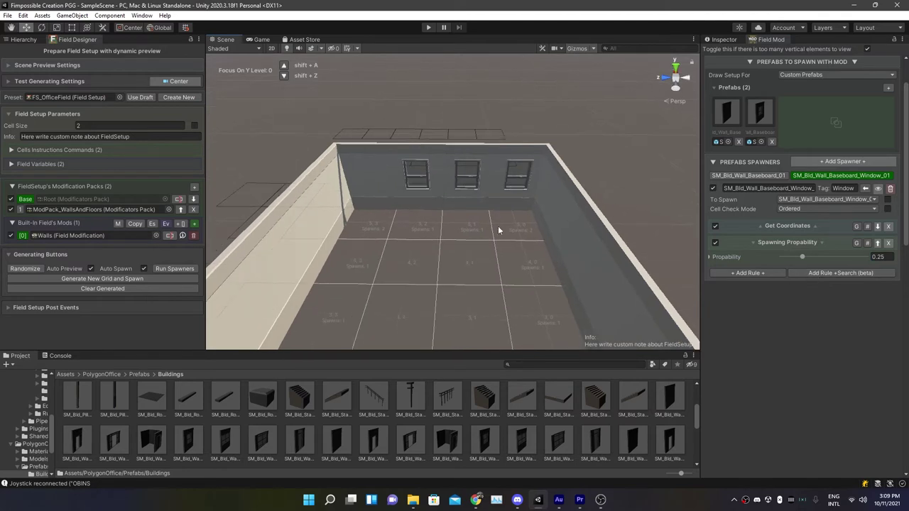
# - Add a Distance to other cells rule keeping windows away from Window-tagged pieces
pyautogui.click(827, 274)
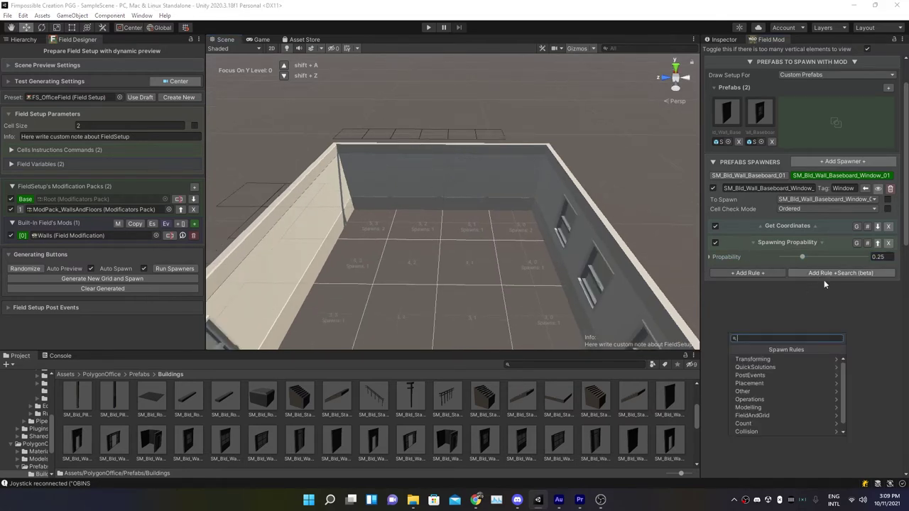
pyautogui.click(763, 274)
pyautogui.moveTo(769, 294)
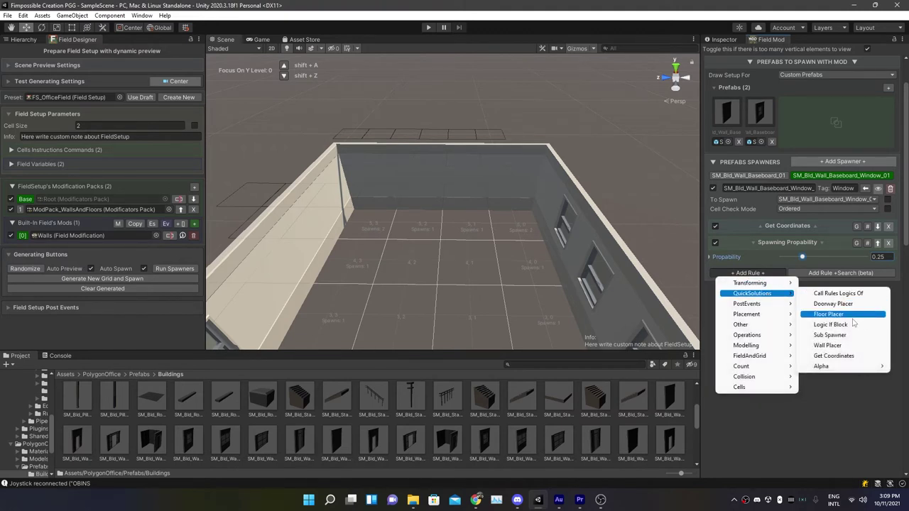
pyautogui.moveTo(771, 317)
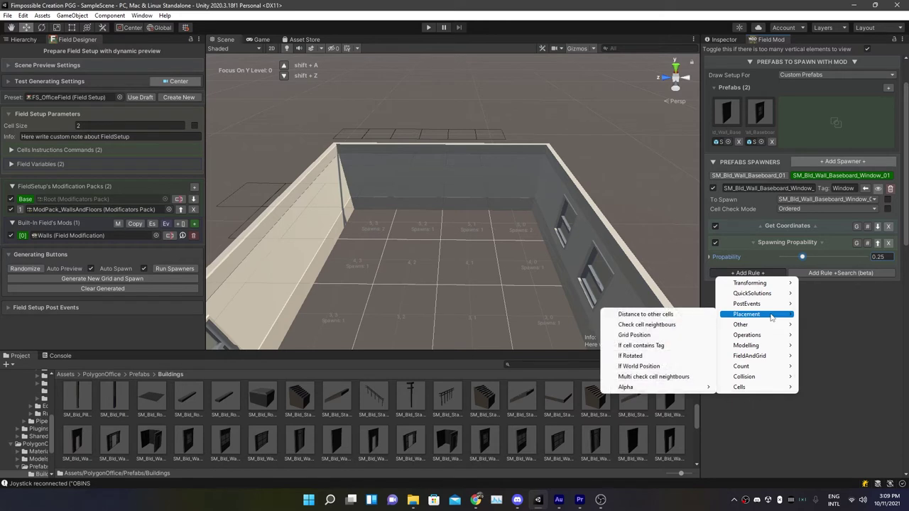
pyautogui.click(652, 314)
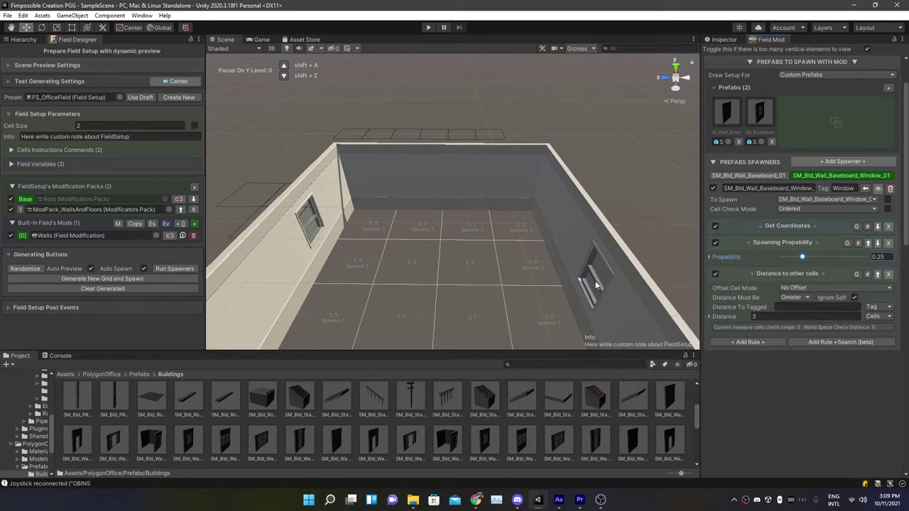
pyautogui.keyDown('alt'); pyautogui.moveTo(595, 280); pyautogui.dragTo(394, 240); pyautogui.keyUp('alt')
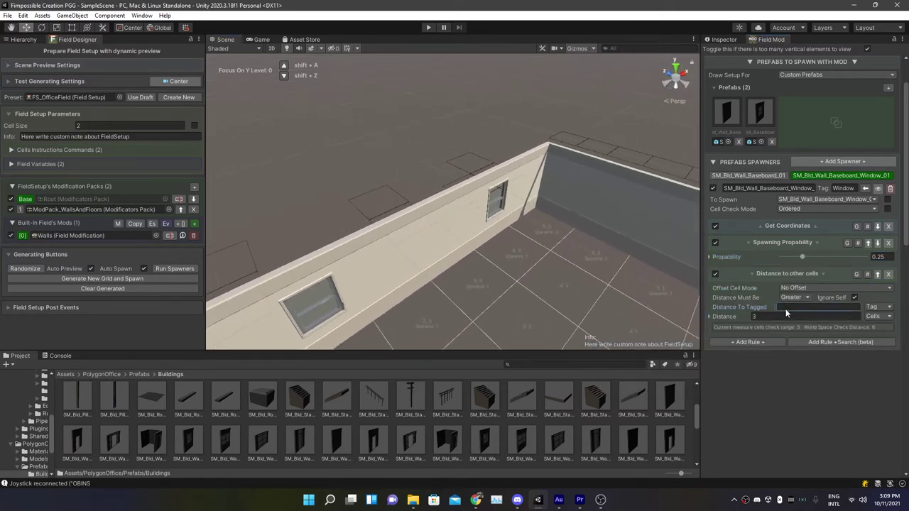
pyautogui.write('Window')
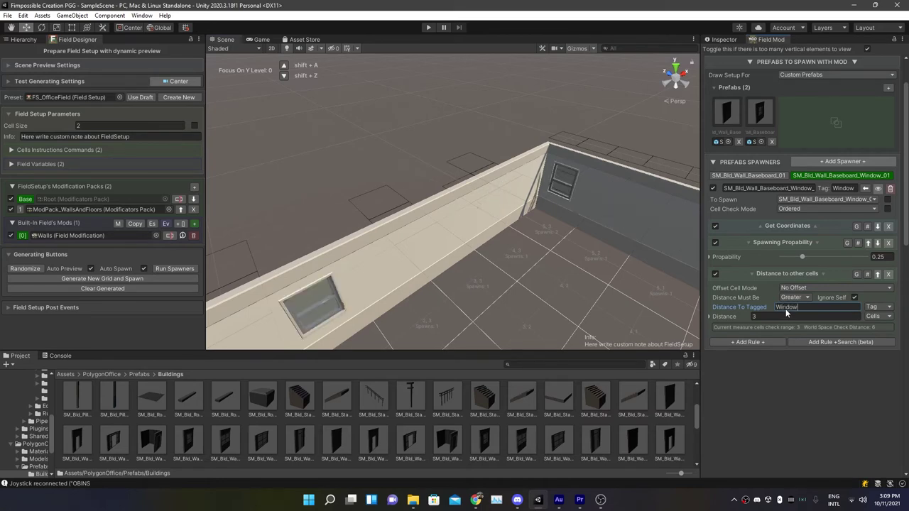
pyautogui.keyDown('alt'); pyautogui.moveTo(651, 228); pyautogui.dragTo(850, 236); pyautogui.keyUp('alt')
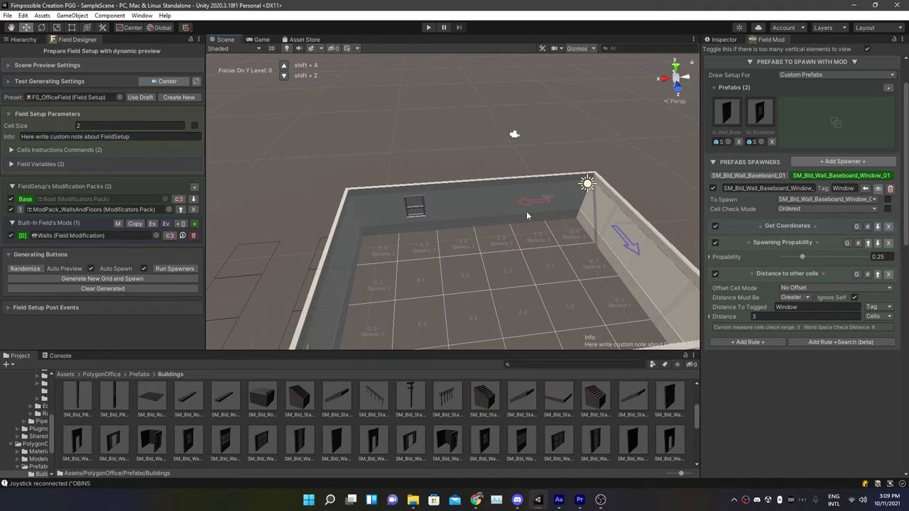
# - Add a second built-in mod, save it as 'Floor', and open it for editing
pyautogui.keyDown('alt'); pyautogui.moveTo(526, 211); pyautogui.dragTo(449, 184); pyautogui.keyUp('alt')
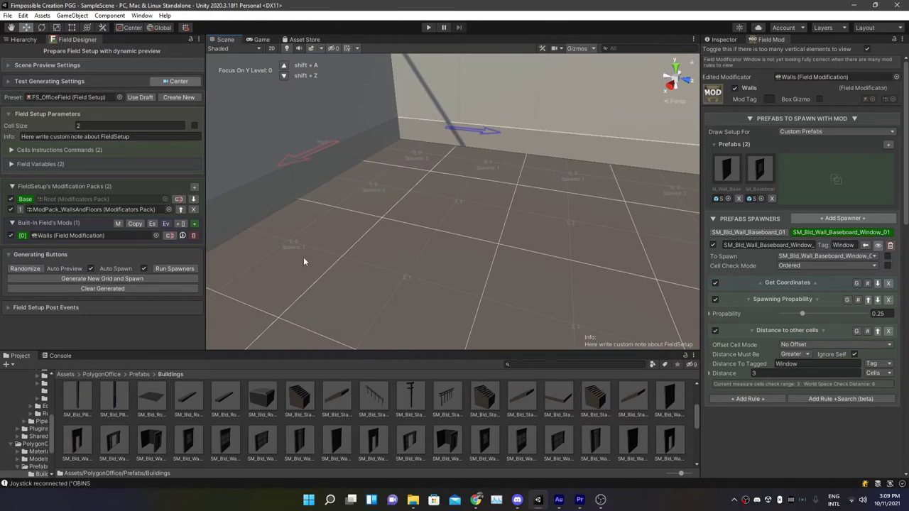
pyautogui.click(195, 225)
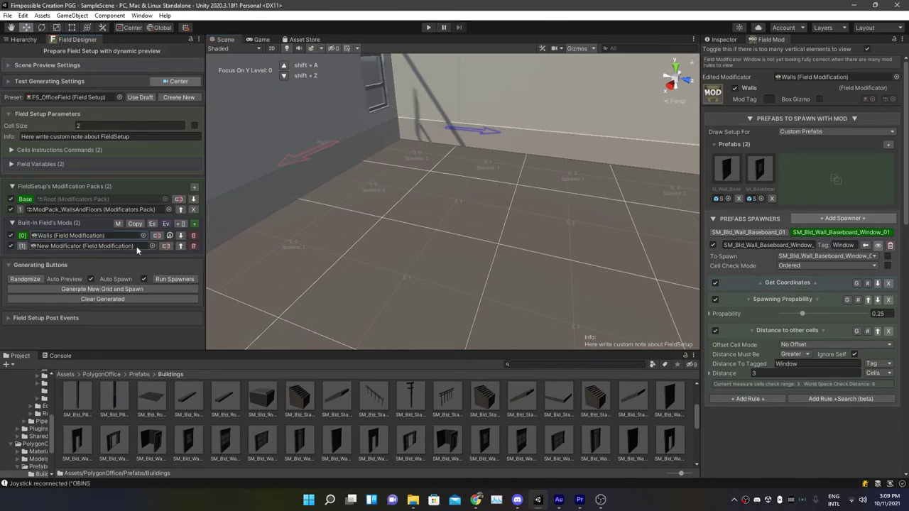
pyautogui.click(165, 245)
pyautogui.doubleClick(183, 226)
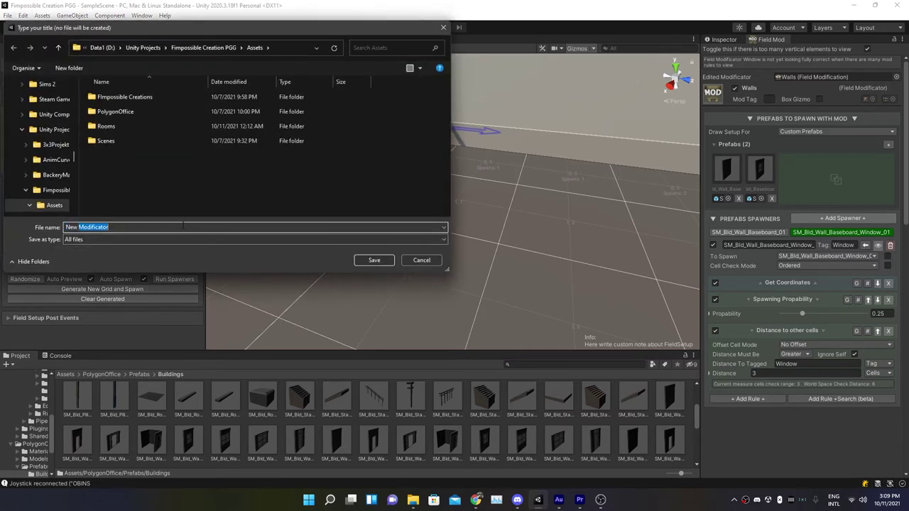
pyautogui.write('Floor')
pyautogui.press('Return')
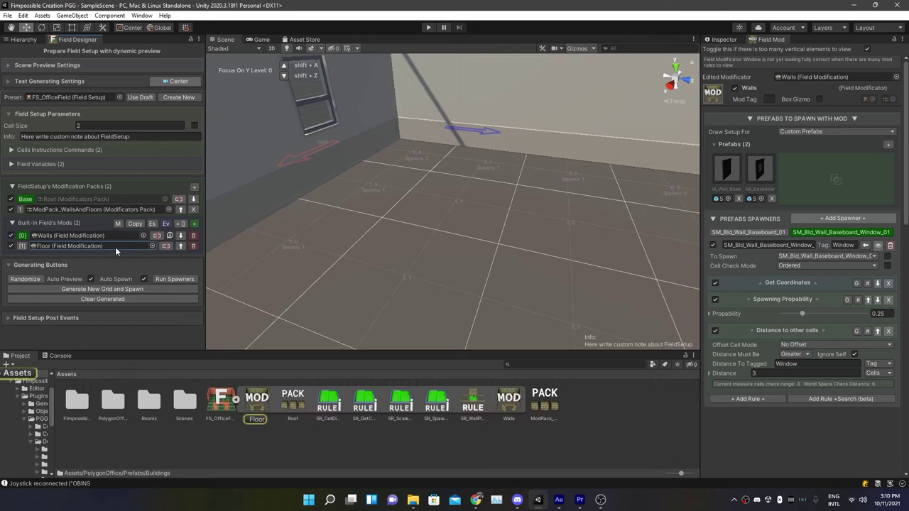
pyautogui.click(82, 247)
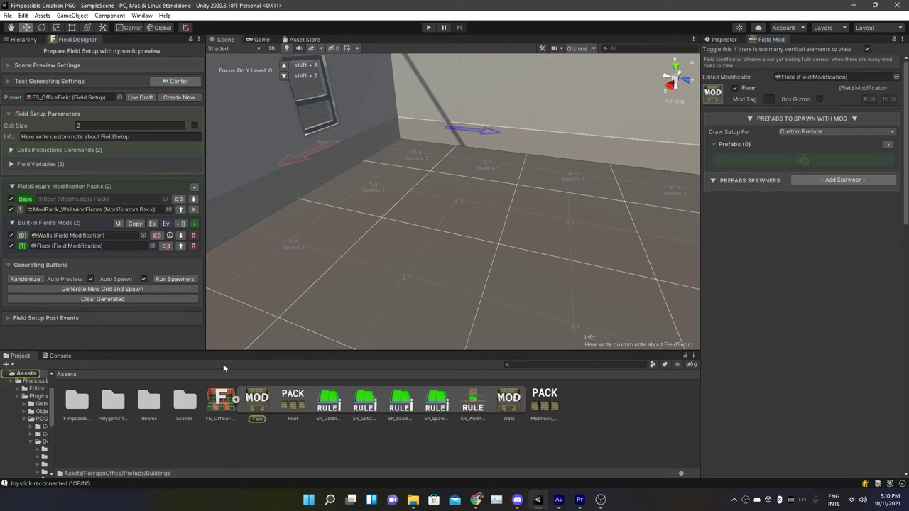
# - Add SM_Bld_Floor_Wood_01 from the Buildings folder to the Floor mod and create its spawner
pyautogui.doubleClick(114, 403)
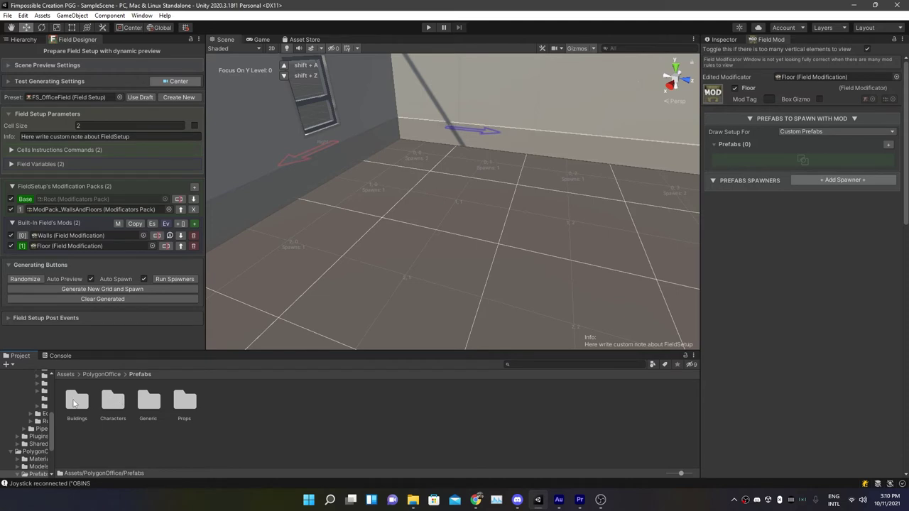
pyautogui.doubleClick(74, 402)
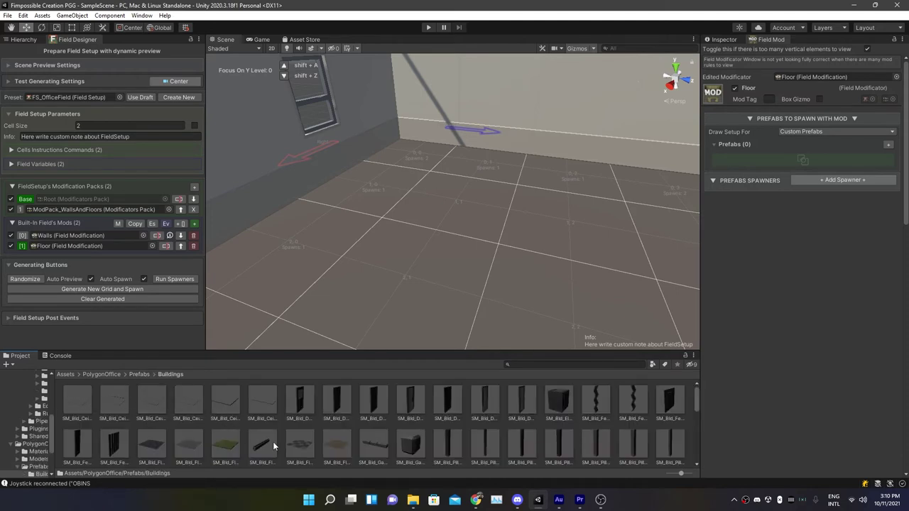
pyautogui.moveTo(274, 445); pyautogui.dragTo(757, 165)
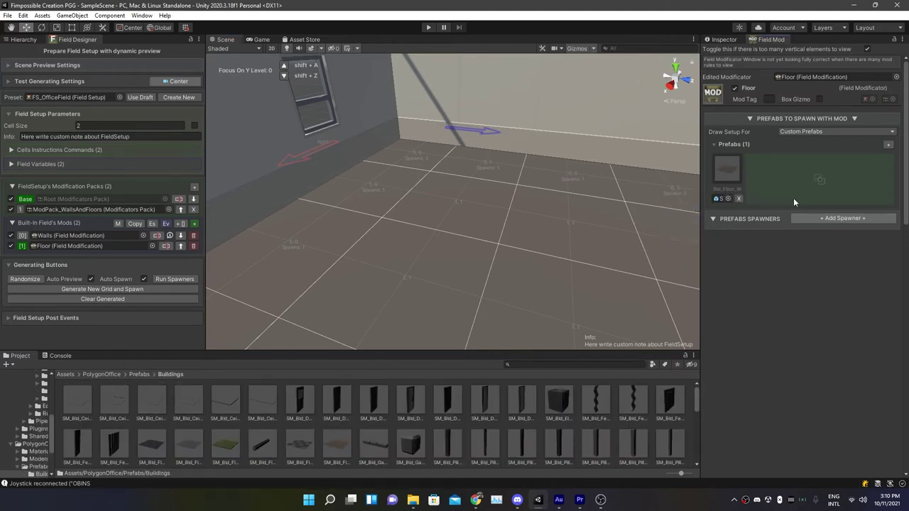
pyautogui.click(820, 217)
pyautogui.click(821, 242)
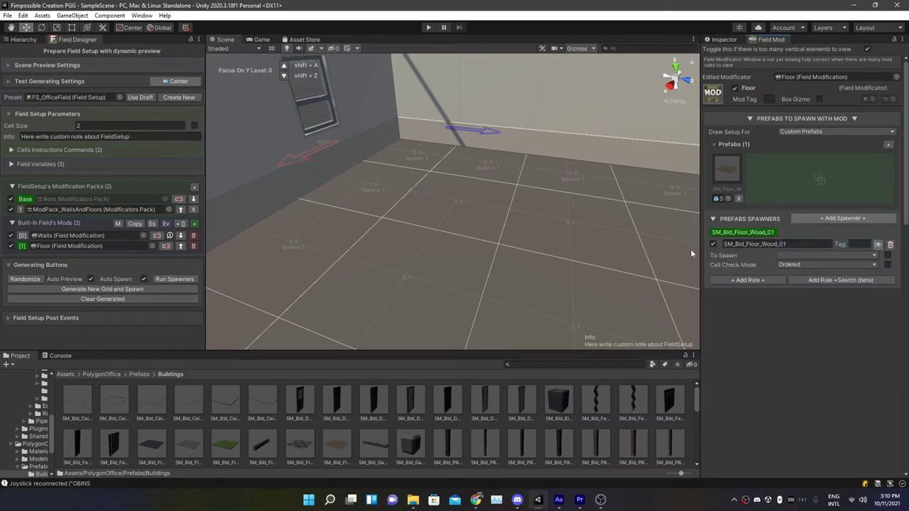
# - Give the floor spawner a Floor Placer rule with direct offset X 1, Z -1
pyautogui.click(756, 282)
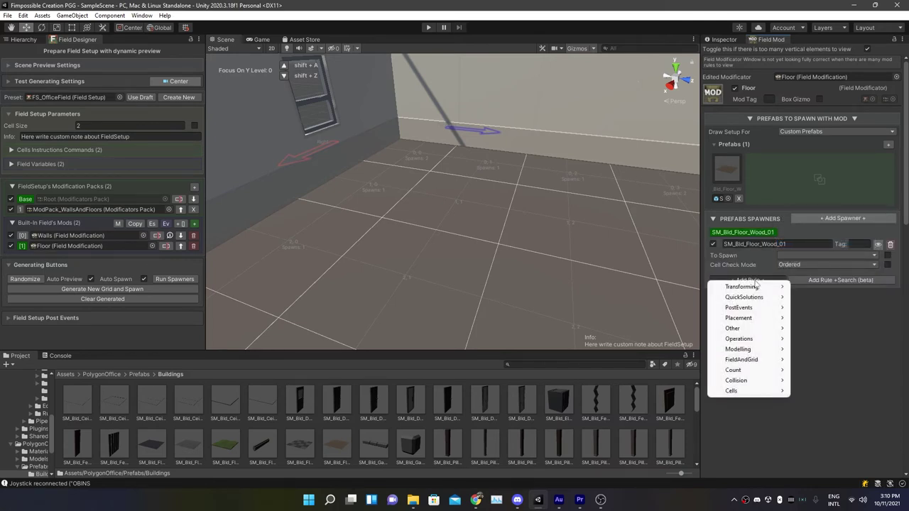
pyautogui.moveTo(756, 297)
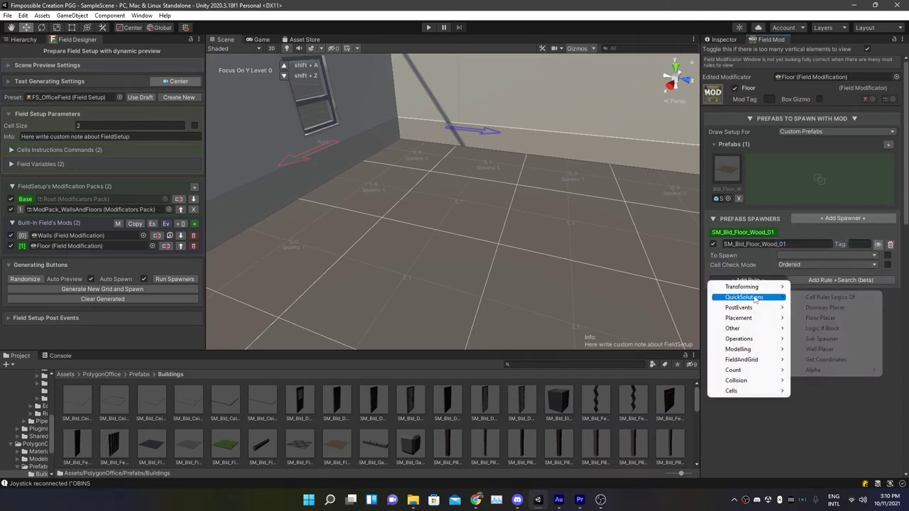
pyautogui.click(838, 322)
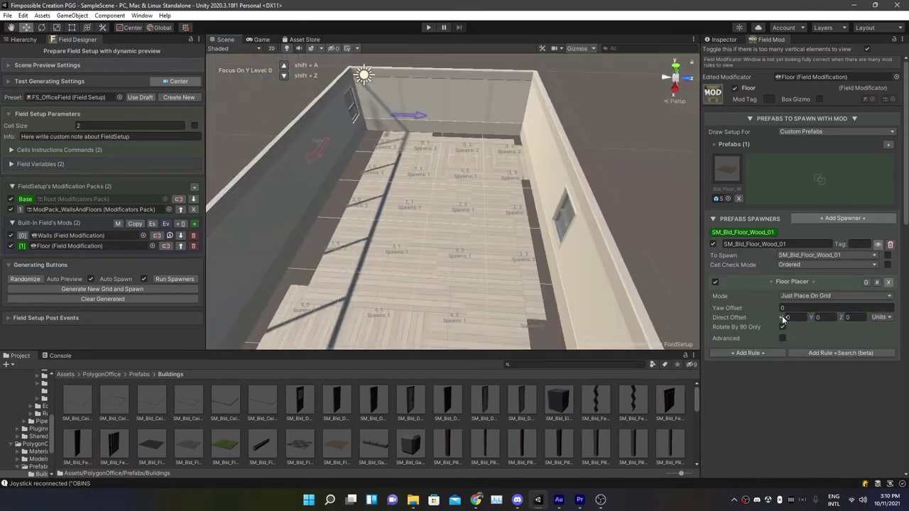
pyautogui.moveTo(783, 320); pyautogui.dragTo(763, 315)
pyautogui.moveTo(464, 251); pyautogui.dragTo(444, 261, button='right')
pyautogui.moveTo(779, 319); pyautogui.dragTo(802, 321)
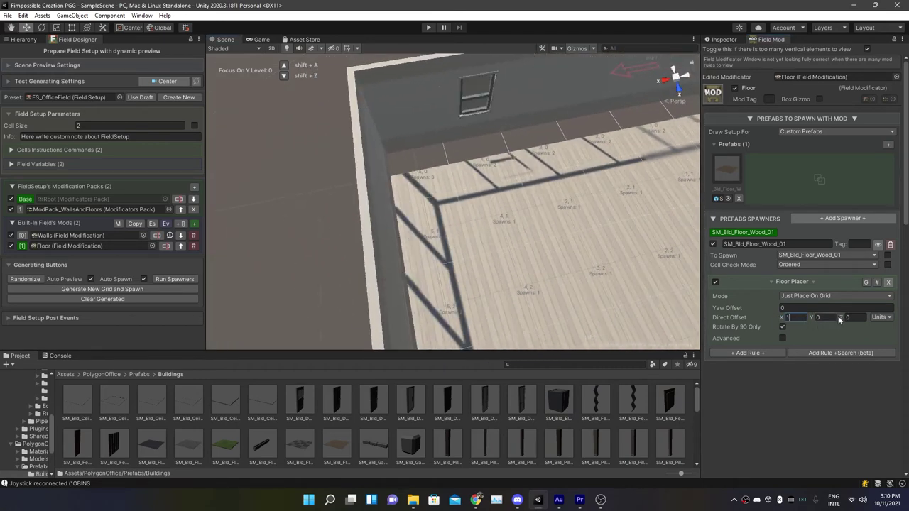
pyautogui.write('-1')
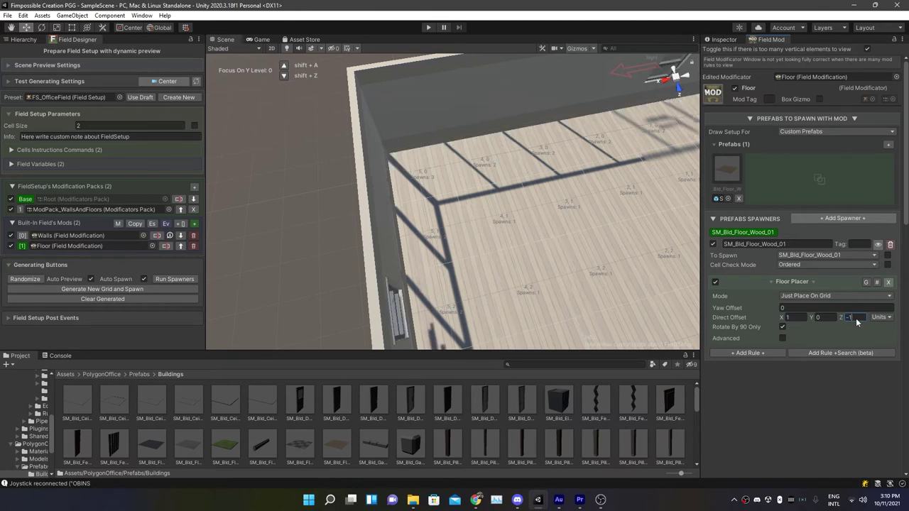
pyautogui.moveTo(433, 139); pyautogui.dragTo(682, 172, button='right')
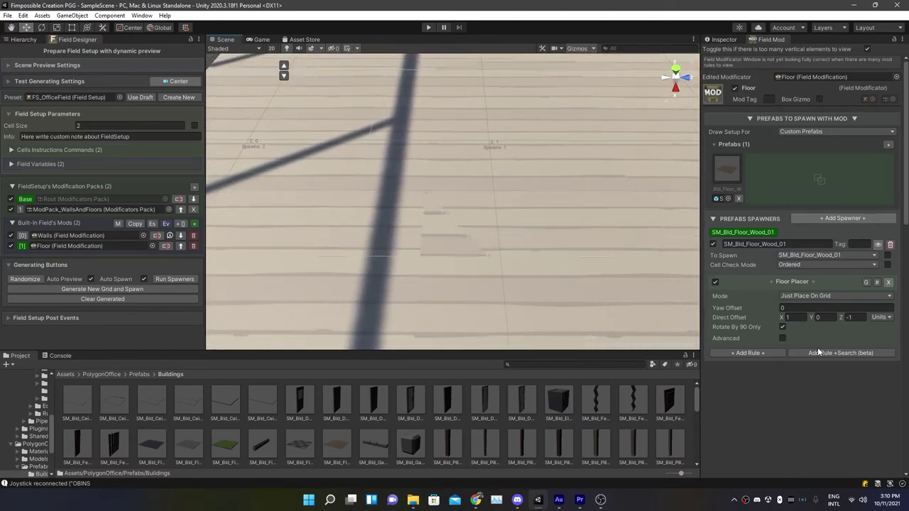
# - Add a Scale rule to the wooden floor spawner with Scale Multiplier X 0.8
pyautogui.click(770, 353)
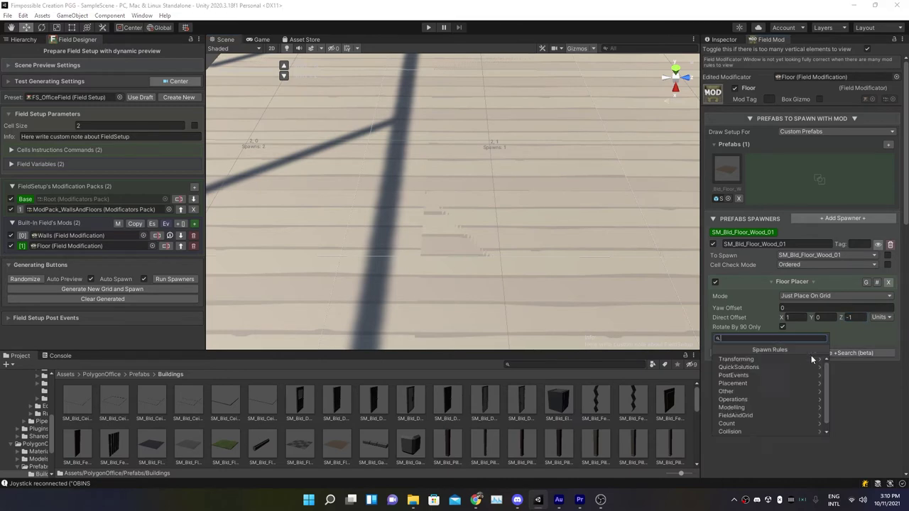
pyautogui.write('sca')
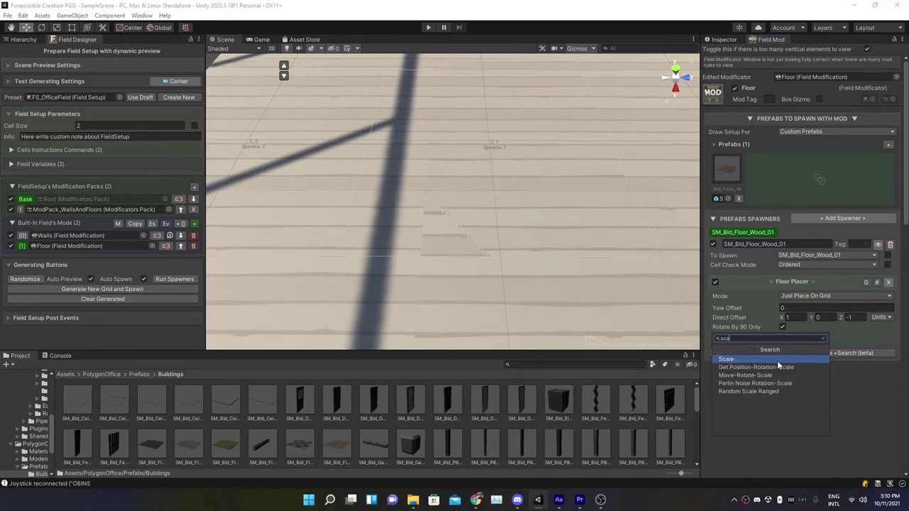
pyautogui.click(775, 359)
pyautogui.moveTo(529, 213); pyautogui.dragTo(676, 304, button='right')
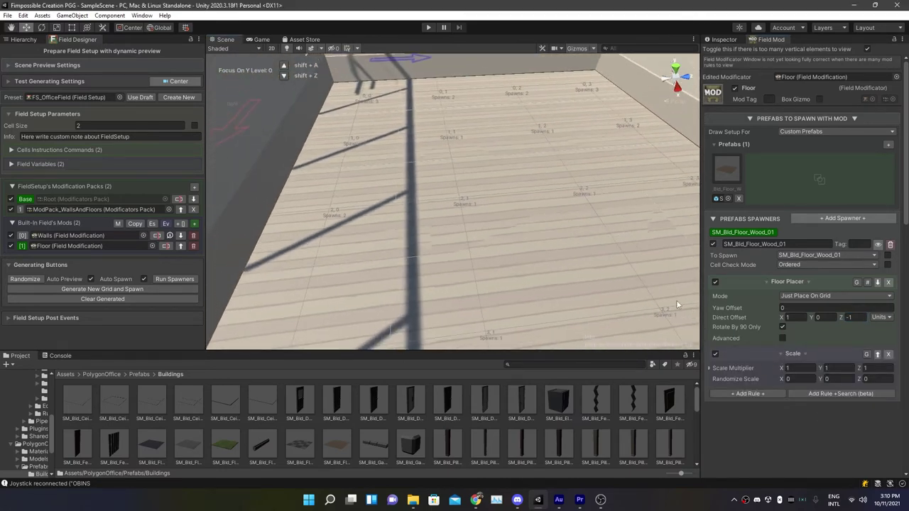
pyautogui.moveTo(781, 369); pyautogui.dragTo(777, 370)
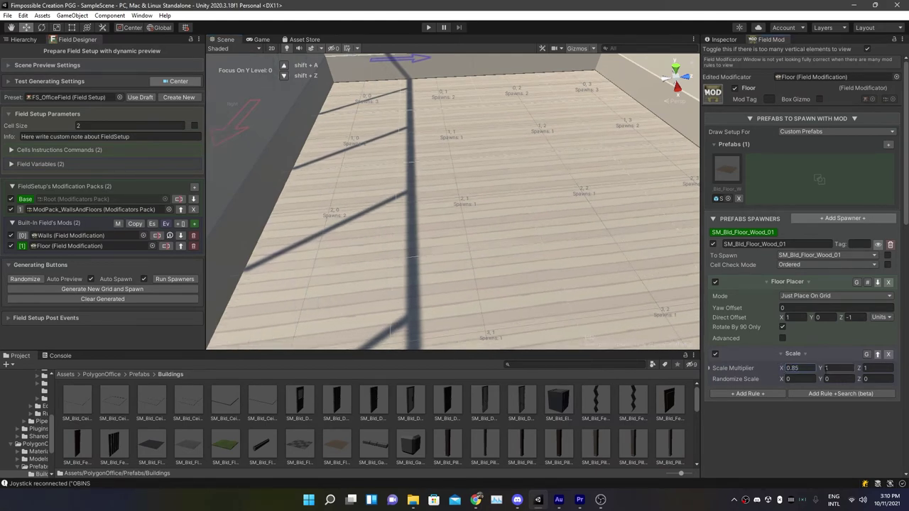
pyautogui.moveTo(539, 242); pyautogui.dragTo(520, 268, button='right')
pyautogui.press('f')
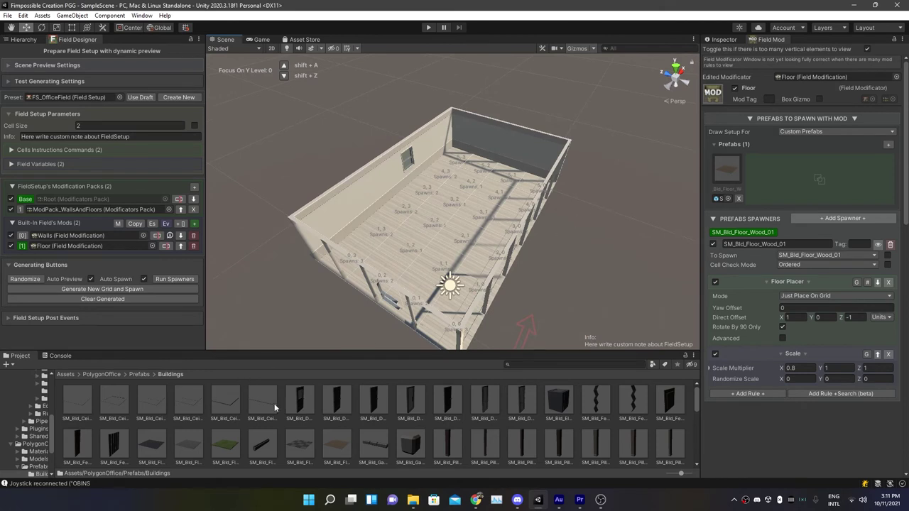
# - Duplicate the floor spawner to place SM_Bld_Ceiling_01 at Direct Offset Y 3
pyautogui.click(784, 179)
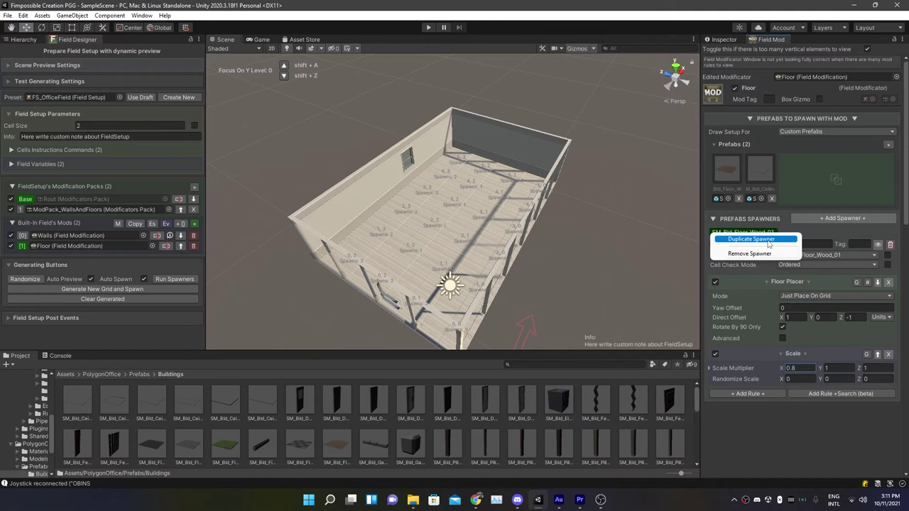
pyautogui.click(768, 239)
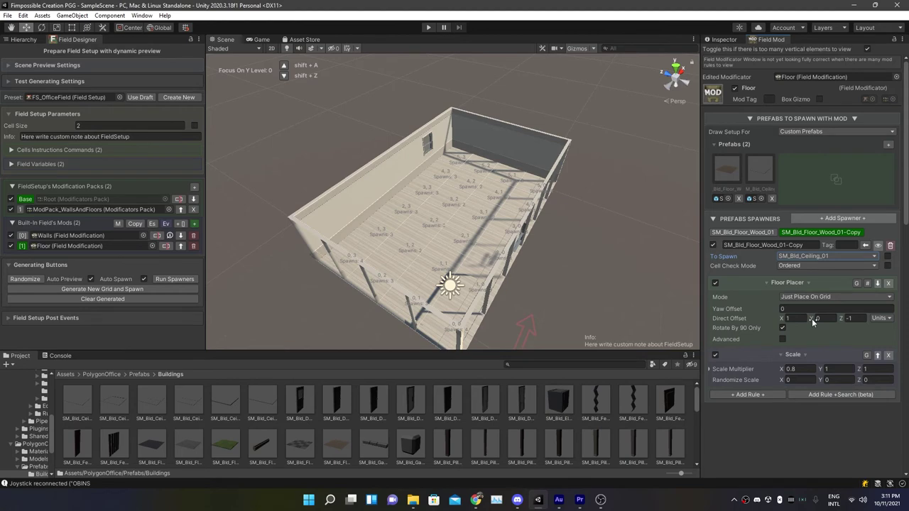
pyautogui.click(832, 318)
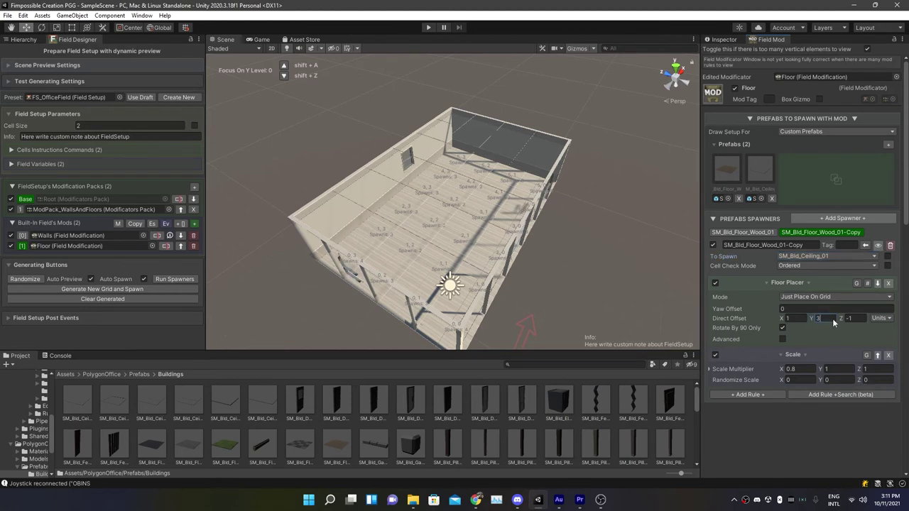
pyautogui.write('3')
pyautogui.scroll(5, 560, 257)
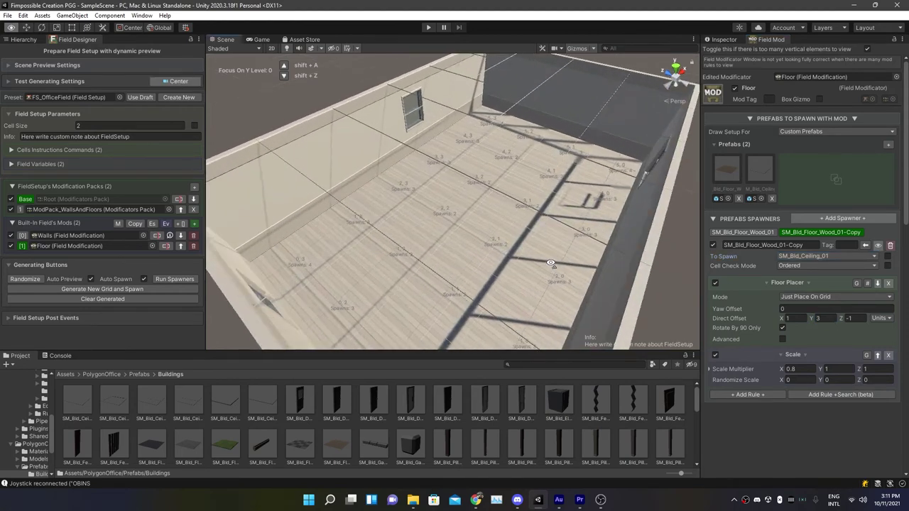
pyautogui.moveTo(550, 263); pyautogui.dragTo(674, 160, button='right')
pyautogui.moveTo(582, 197); pyautogui.dragTo(287, 235, button='right')
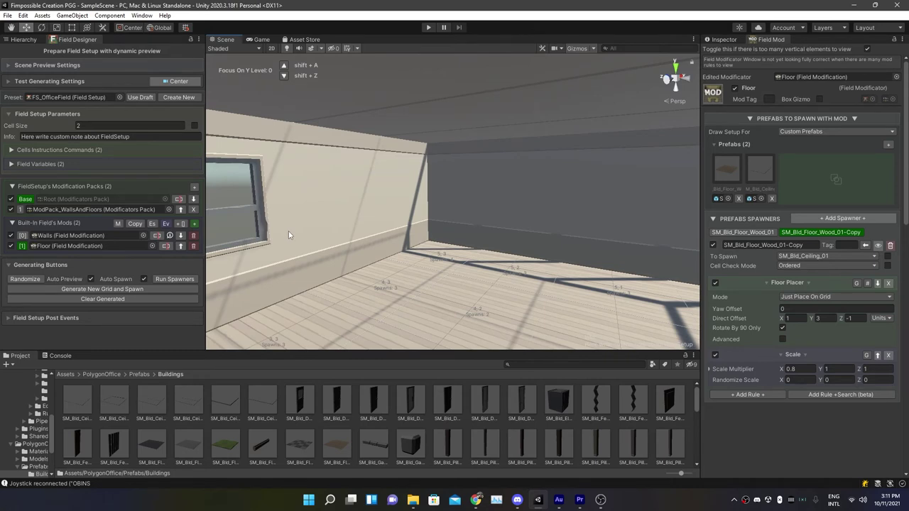
pyautogui.moveTo(288, 235); pyautogui.dragTo(571, 167, button='right')
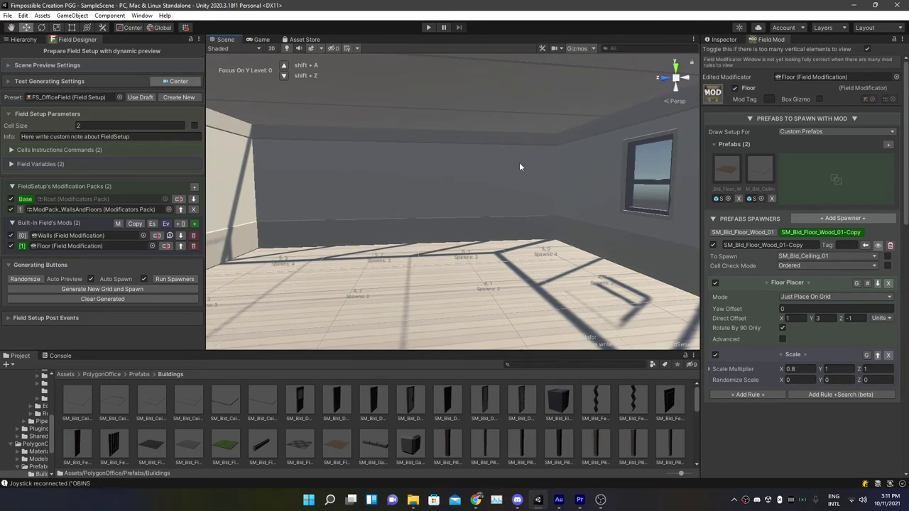